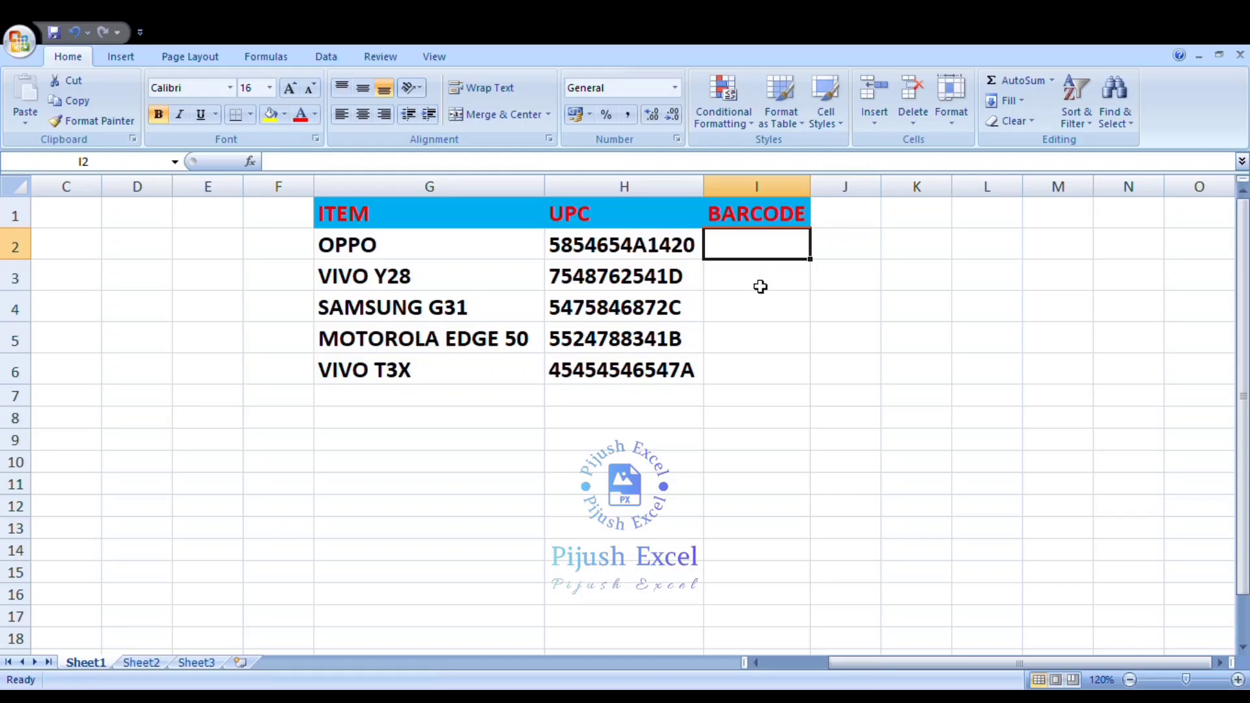
- Enter the formula ="*"&H2&"*" in I2 to wrap the OPPO item's UPC in asterisks
drag(625, 254, 626, 371)
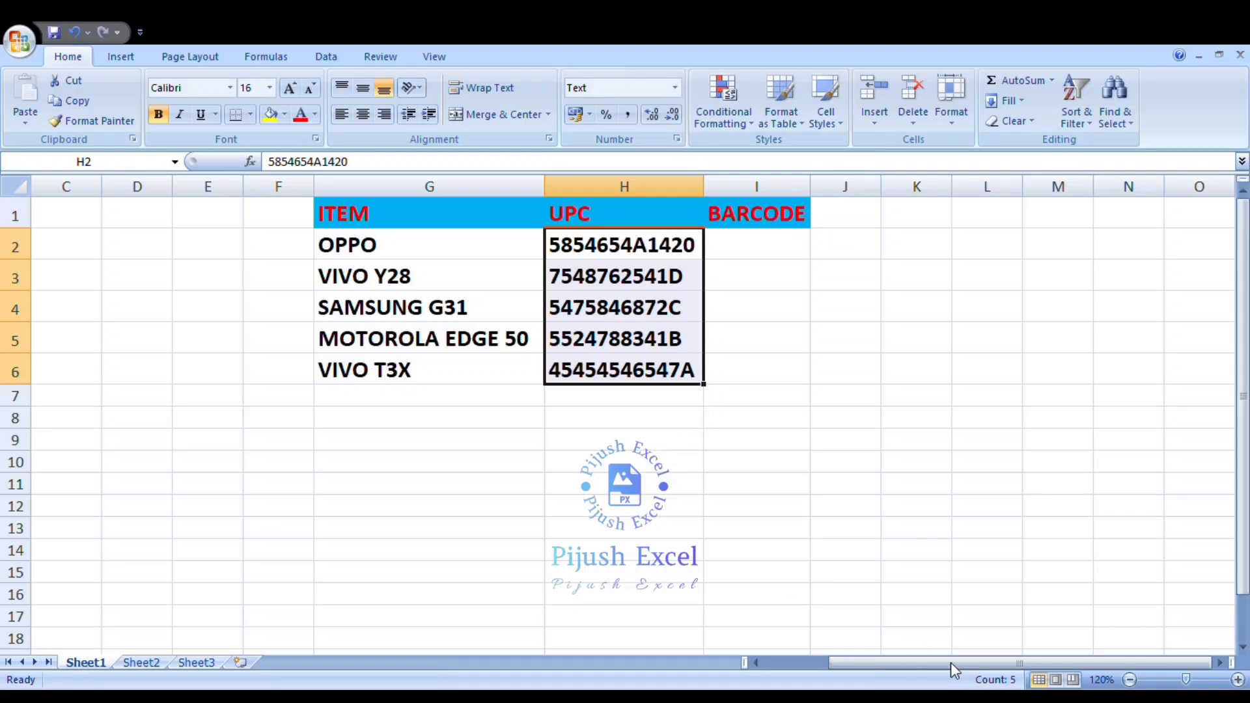
click(771, 249)
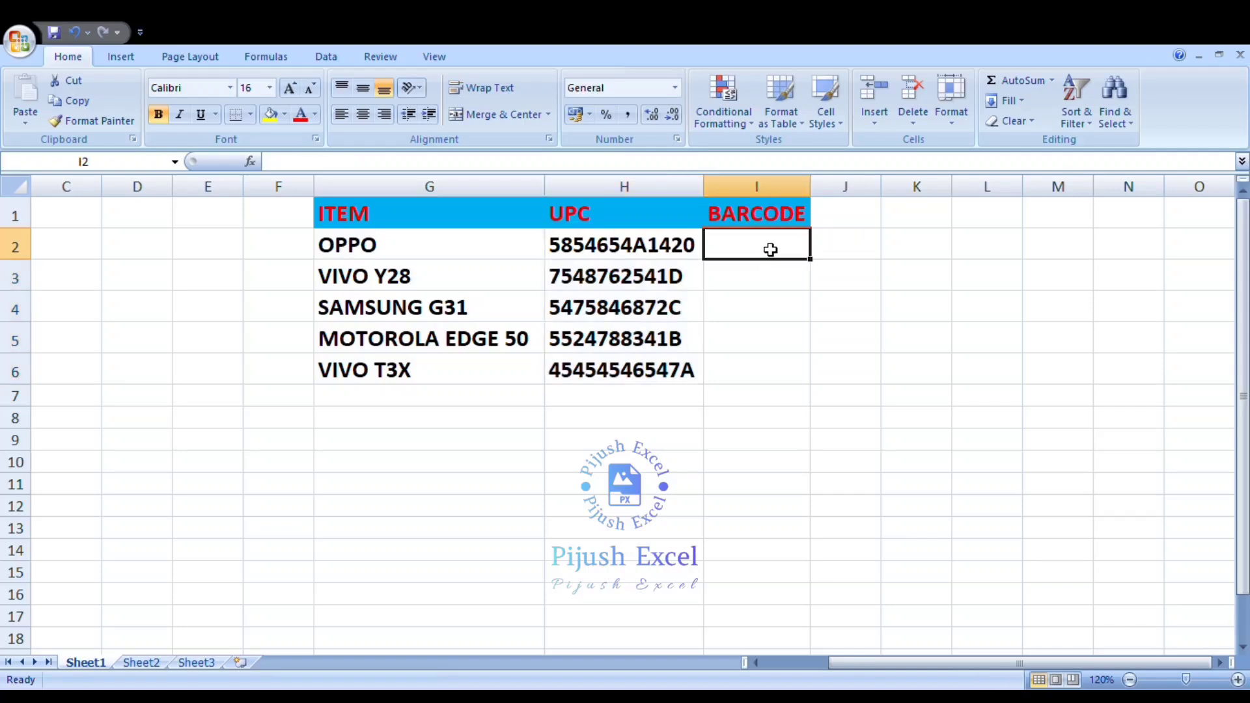
text(=)
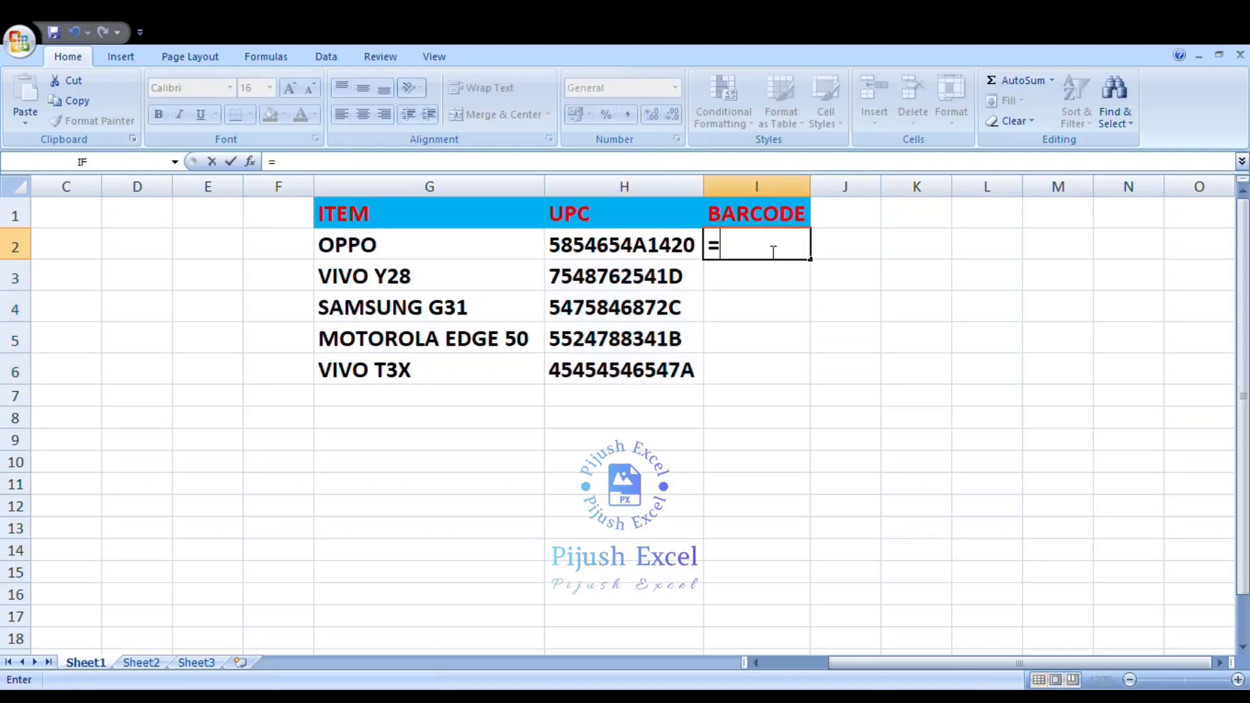
text("*"&)
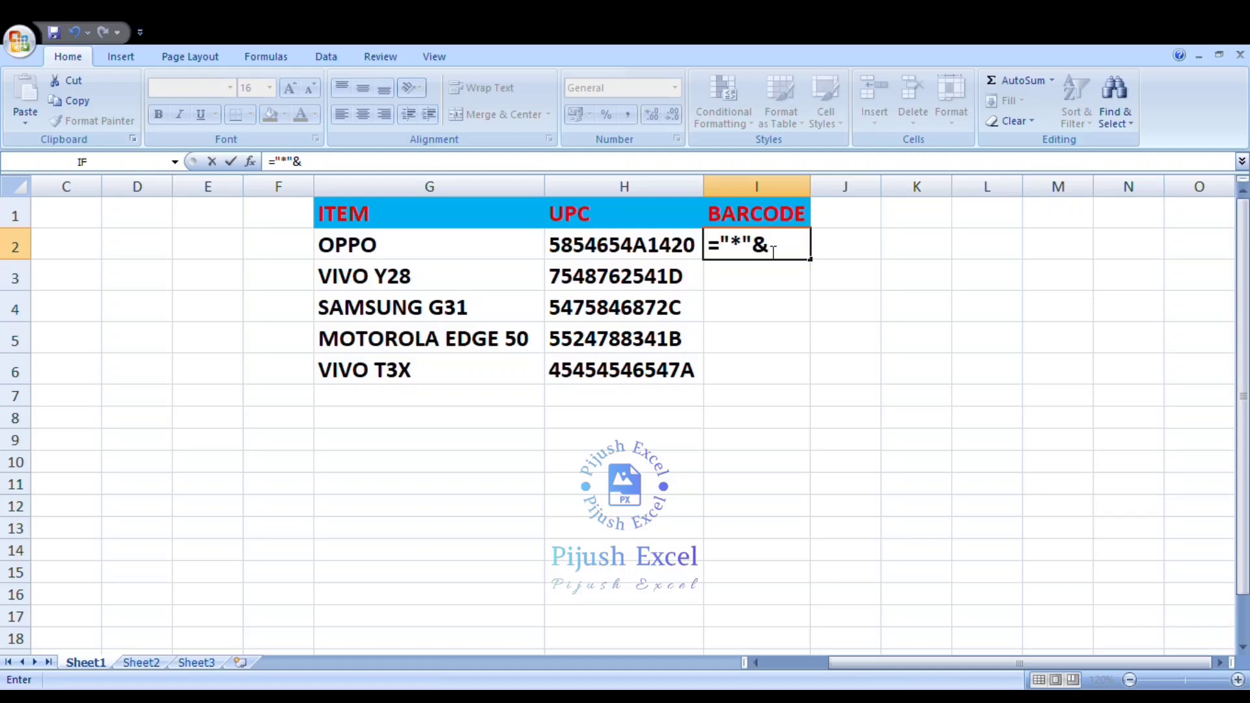
click(638, 247)
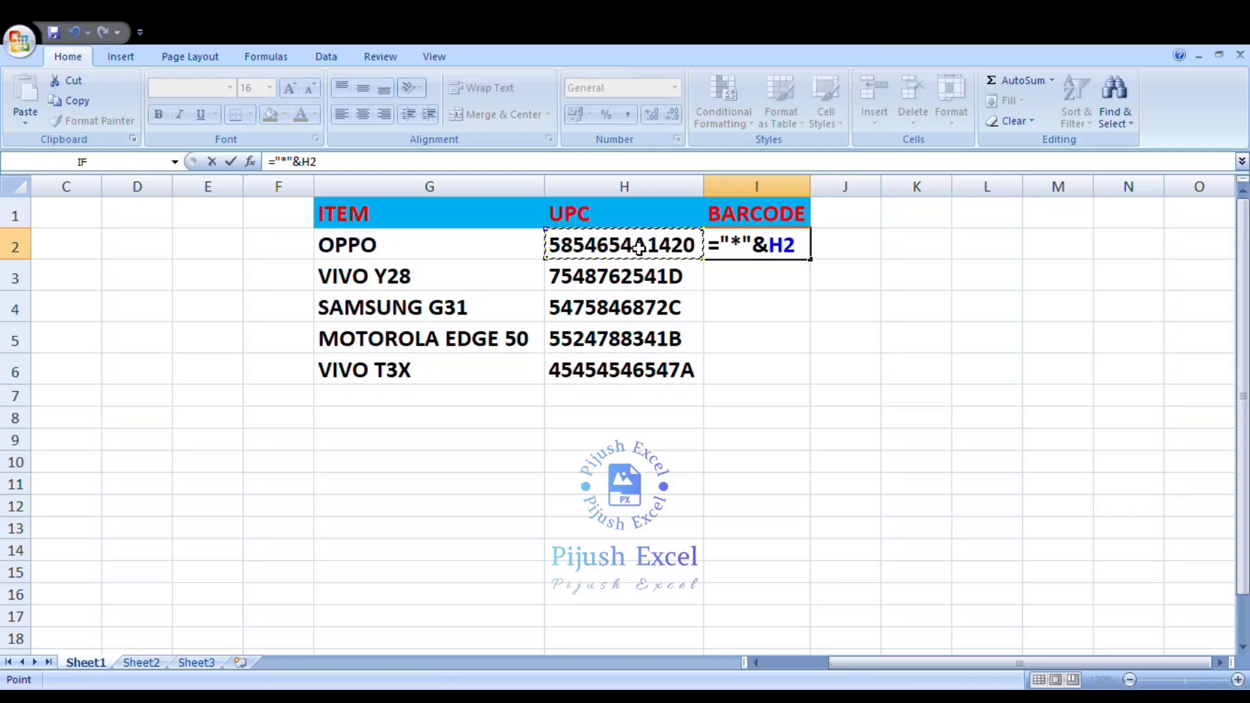
text(&)
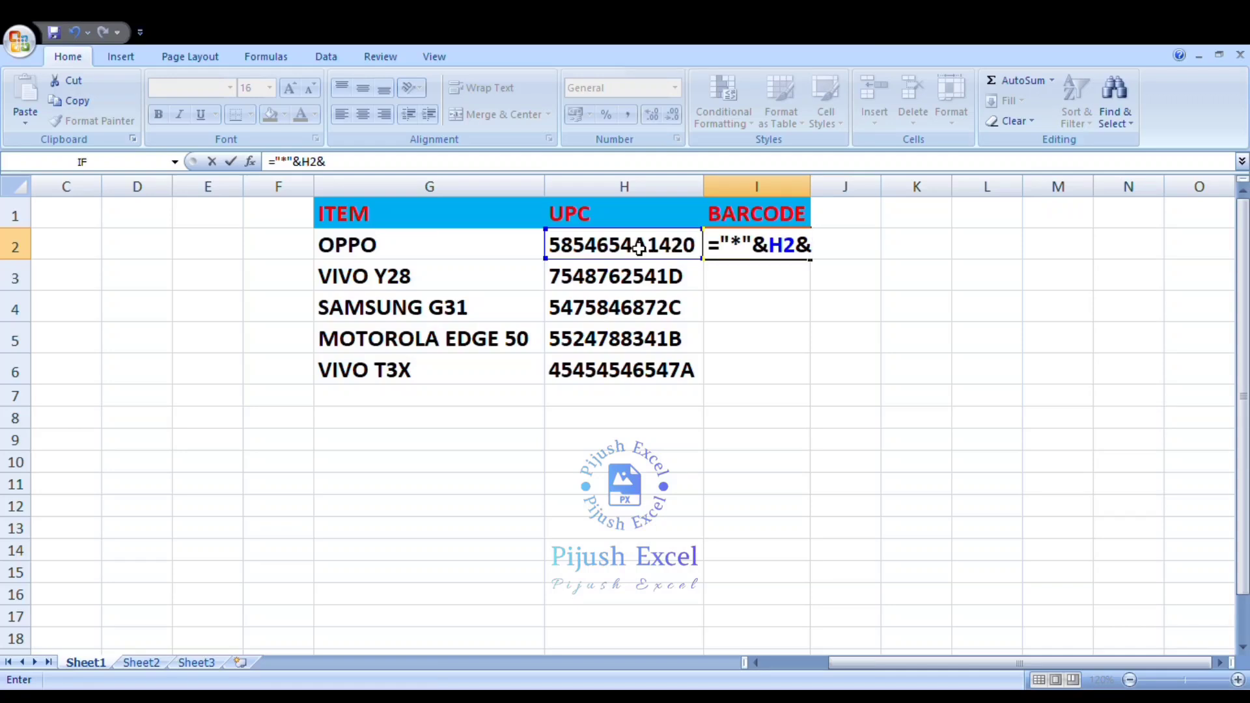
text("*)
key(Return)
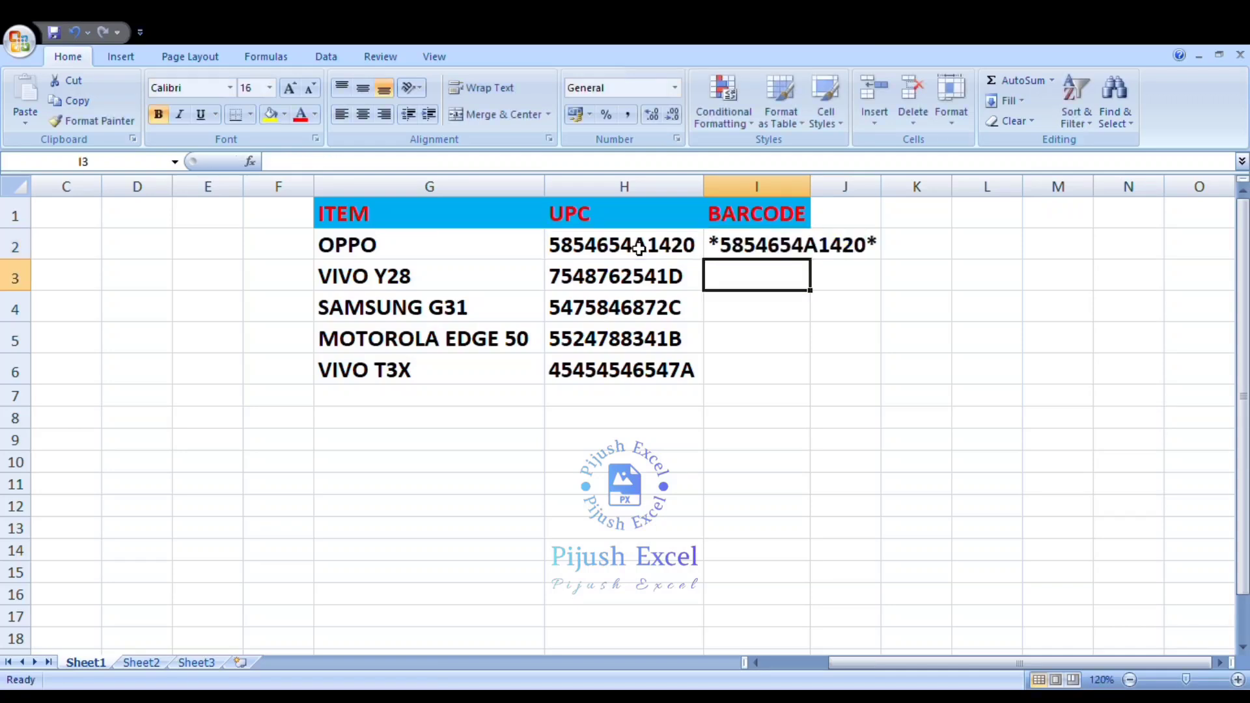
- AutoFit the column widths of the table G1:I6 and fill the I2 formula down through I6
click(364, 250)
drag(359, 218, 797, 374)
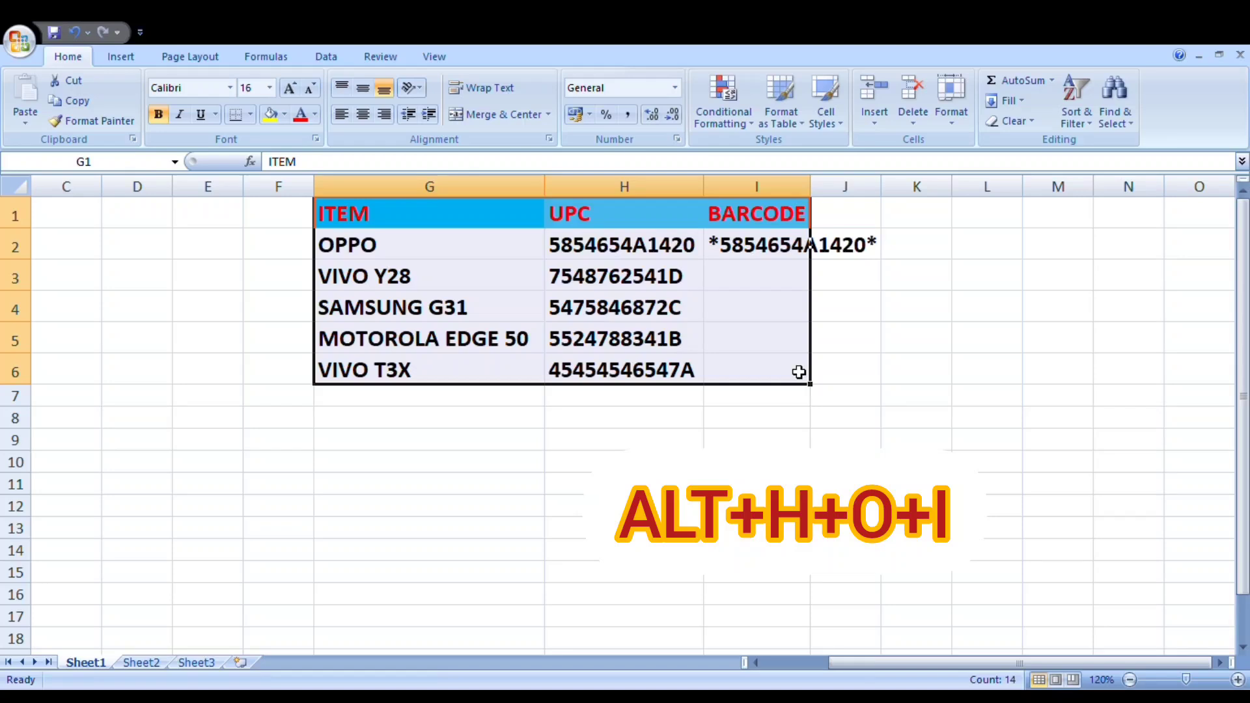
key(alt+h)
key(o)
key(i)
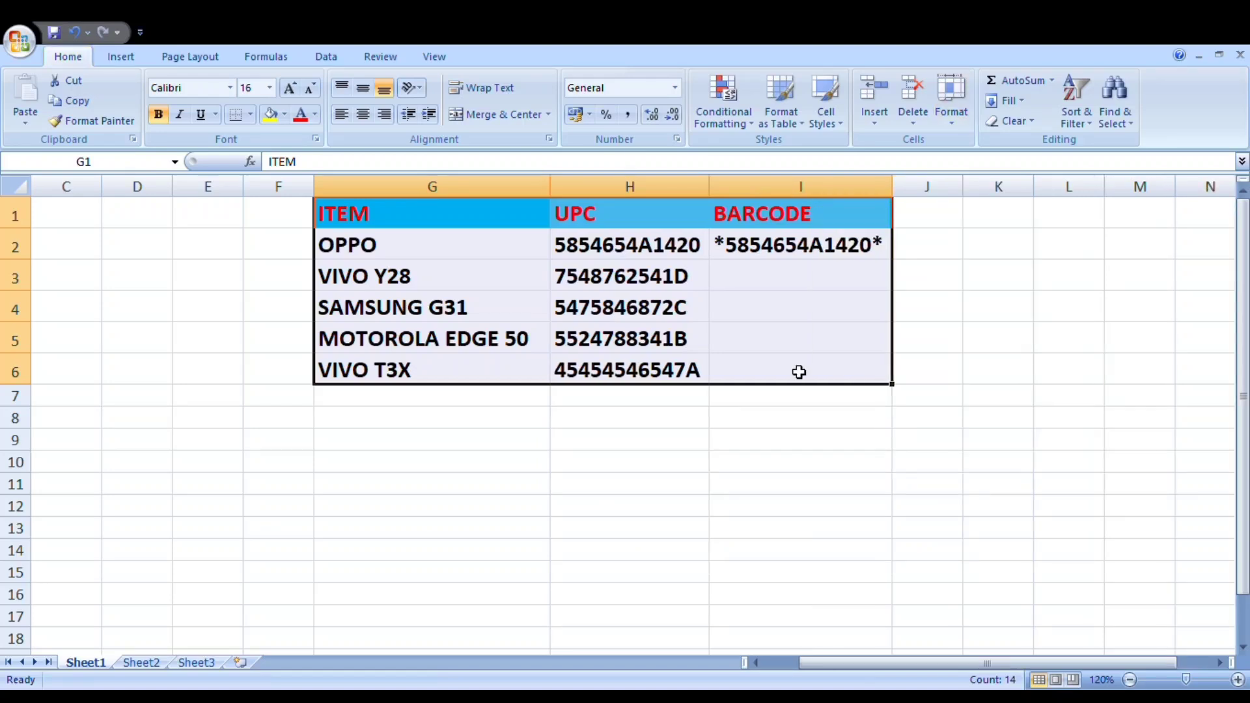
click(805, 255)
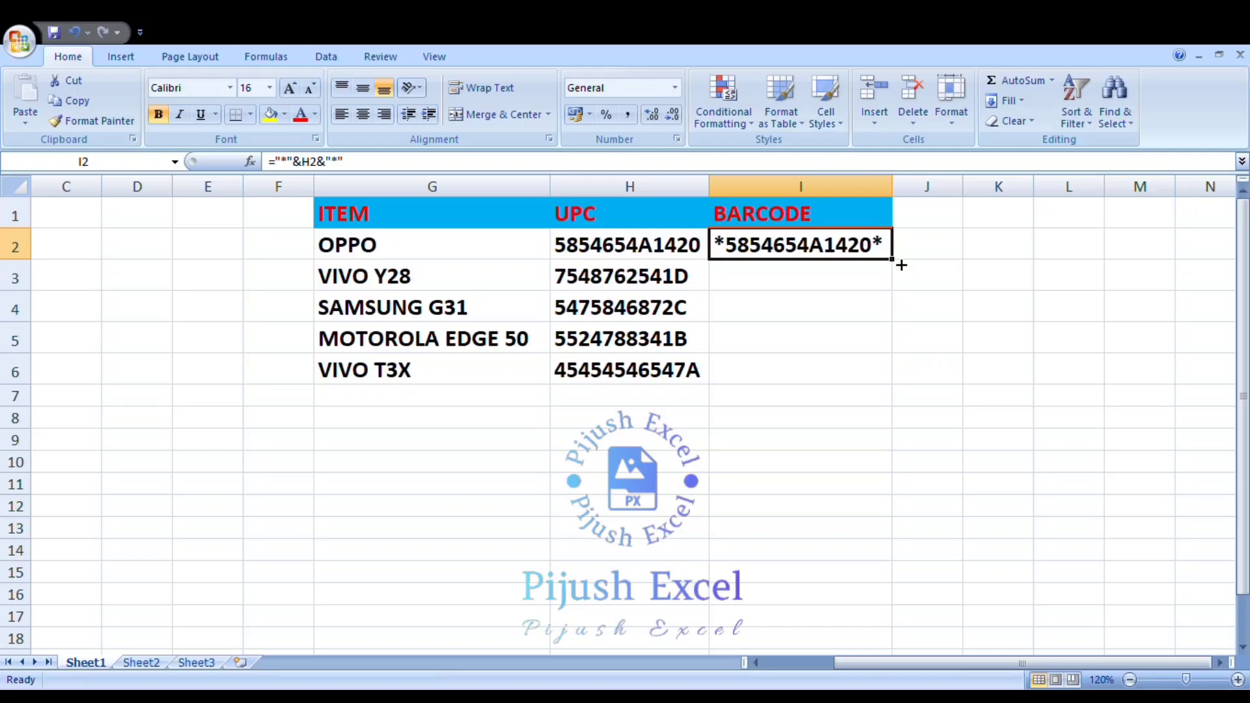
drag(901, 265, 901, 385)
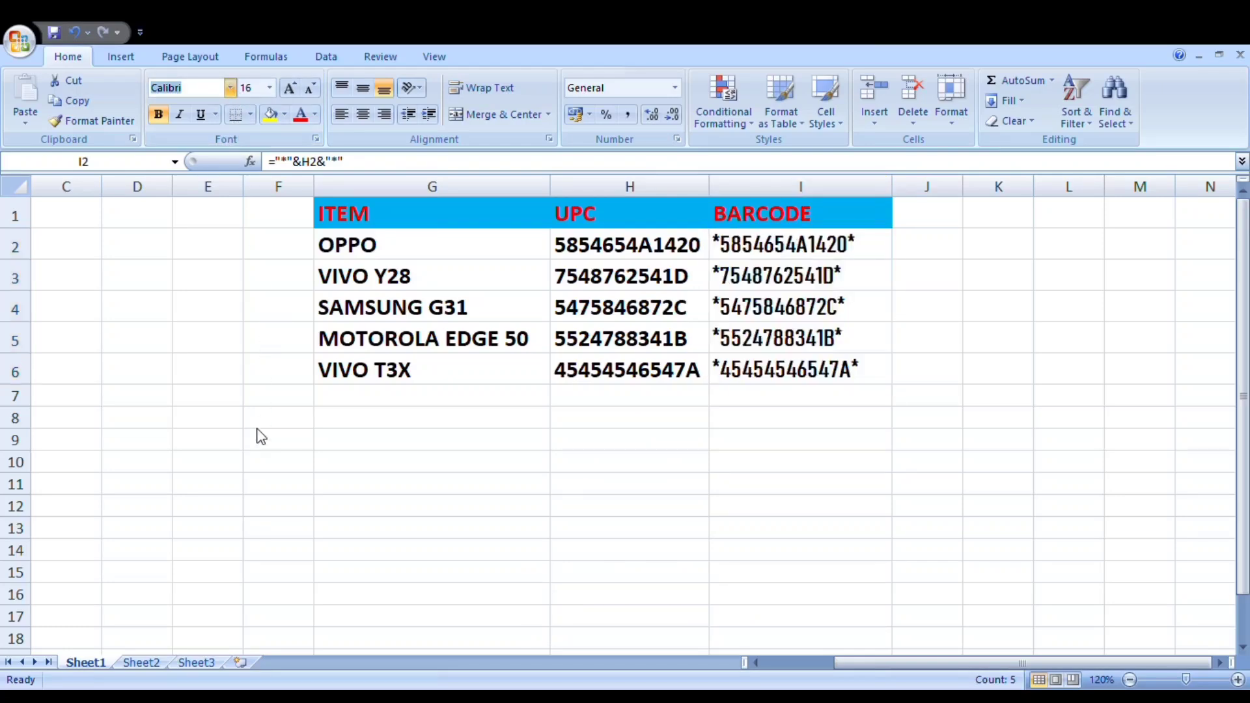
- Apply the CIA Code 39 barcode font to I2:I6 and AutoFit the BARCODE column to the barcodes
scroll(256, 435, down, 5)
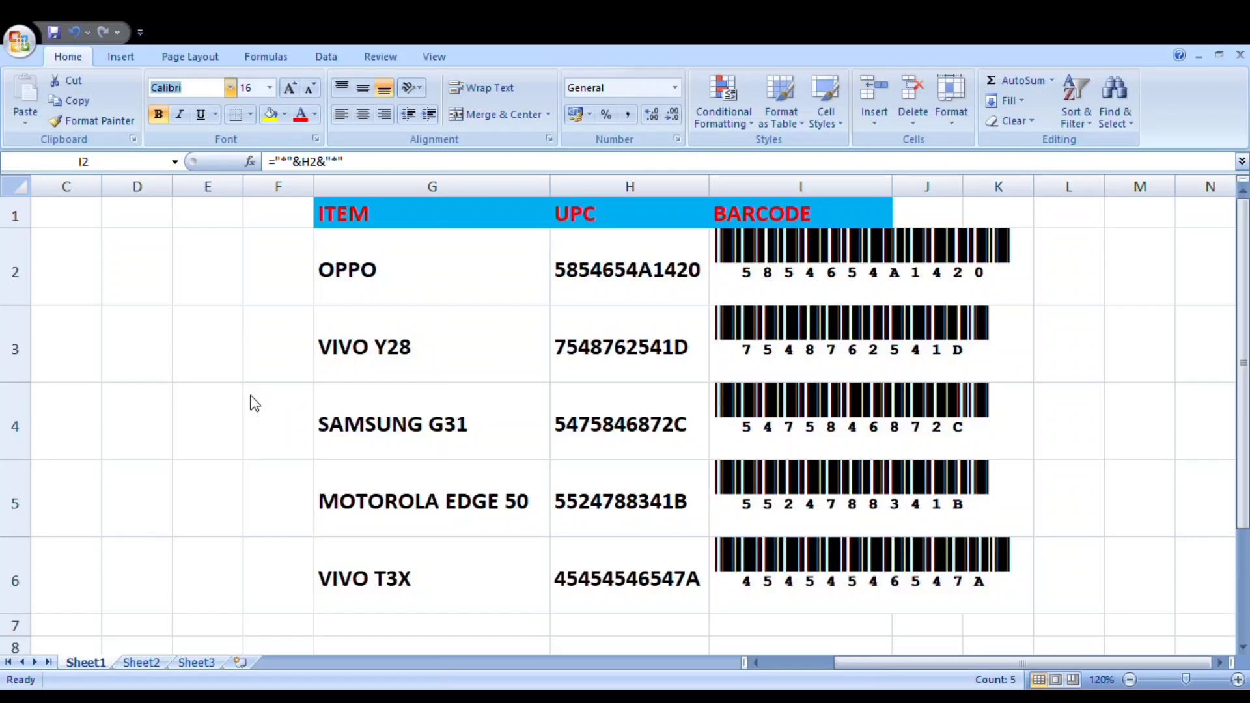
click(254, 403)
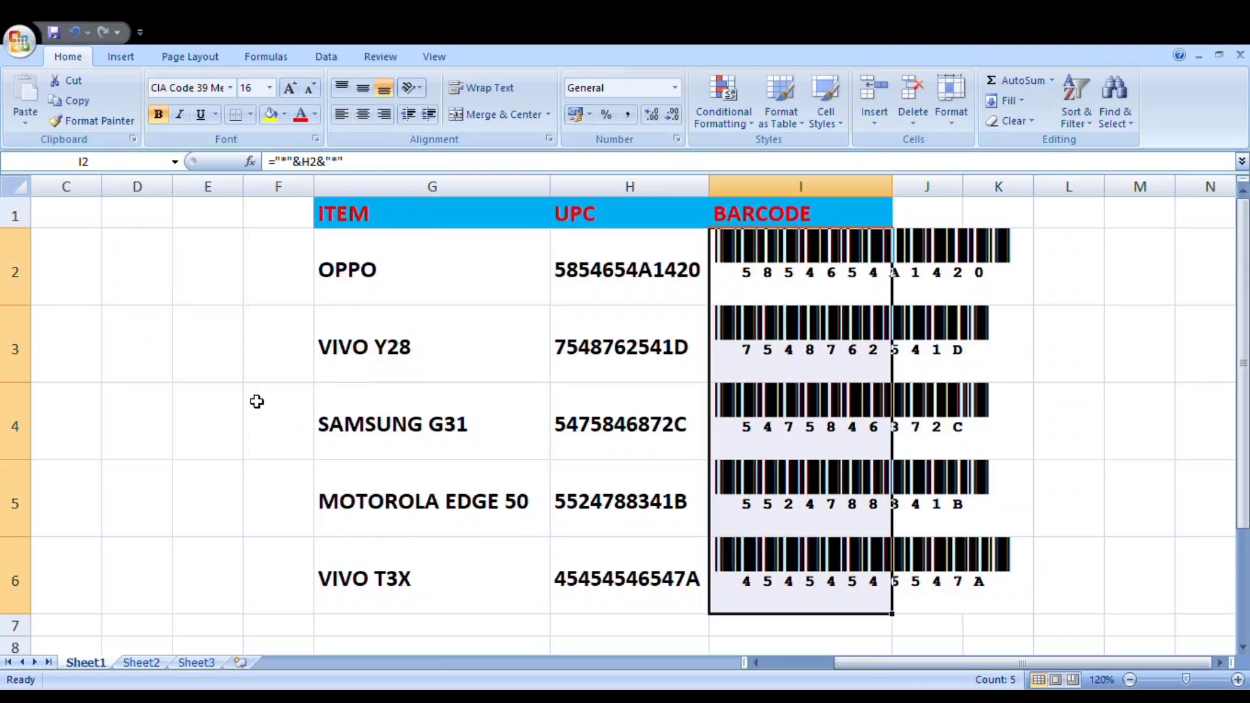
click(158, 114)
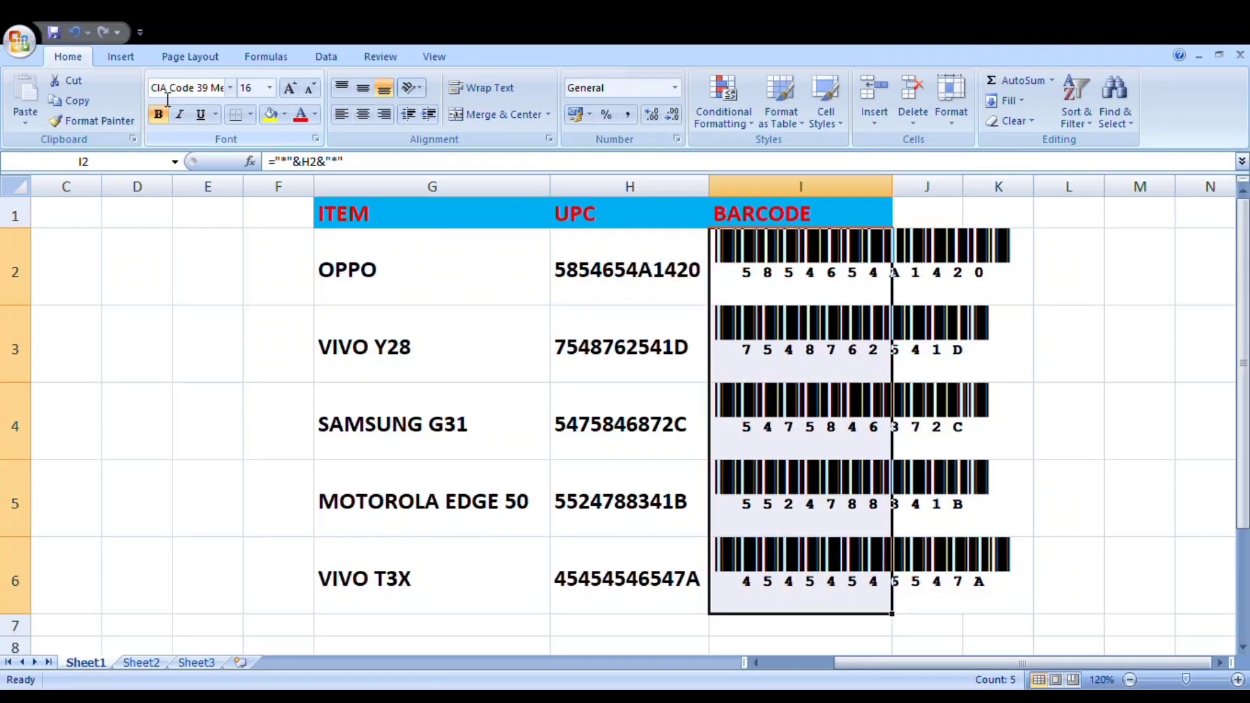
double_click(900, 186)
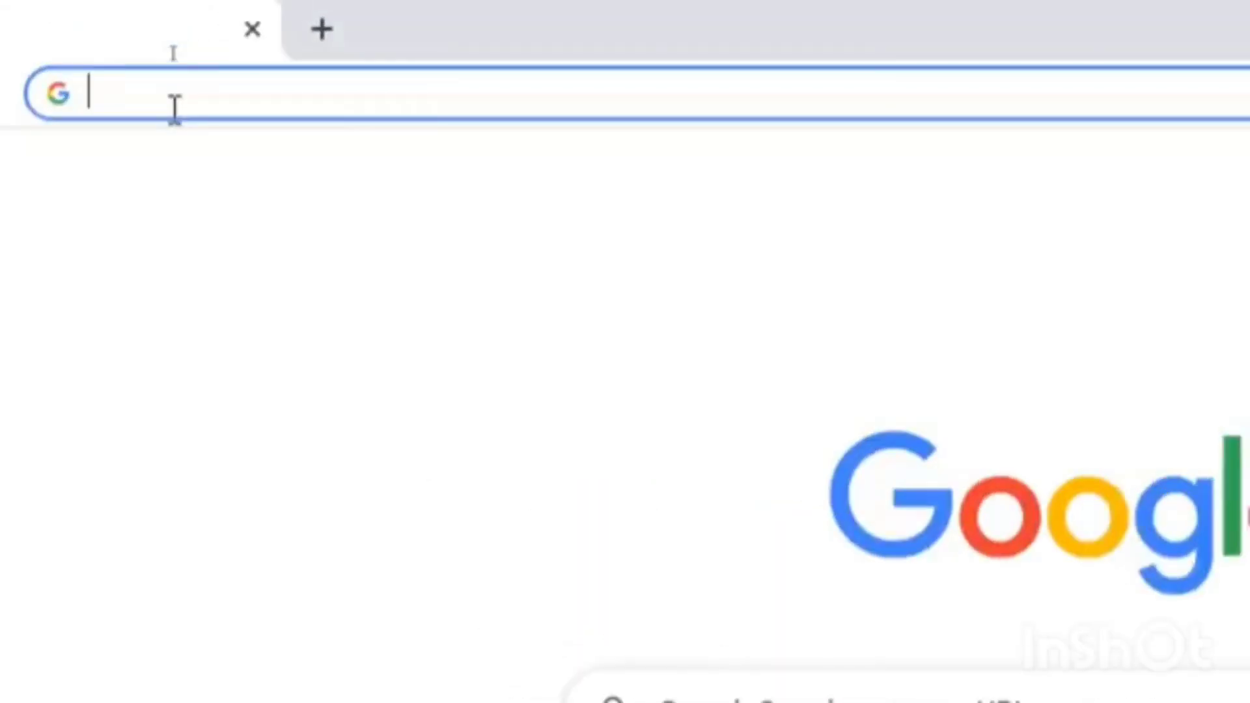
- Switch to Chrome, go to dafont.com and open the Bar Code category under Dingbats
text(DAfont.com)
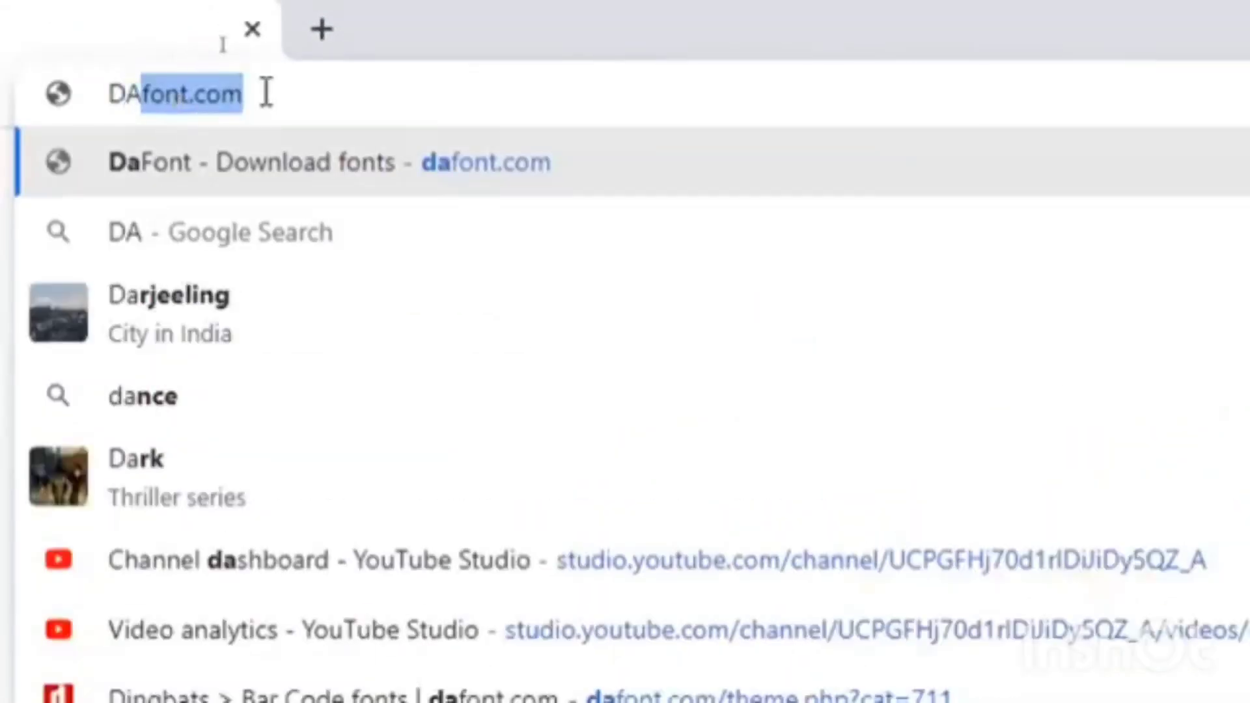
click(284, 92)
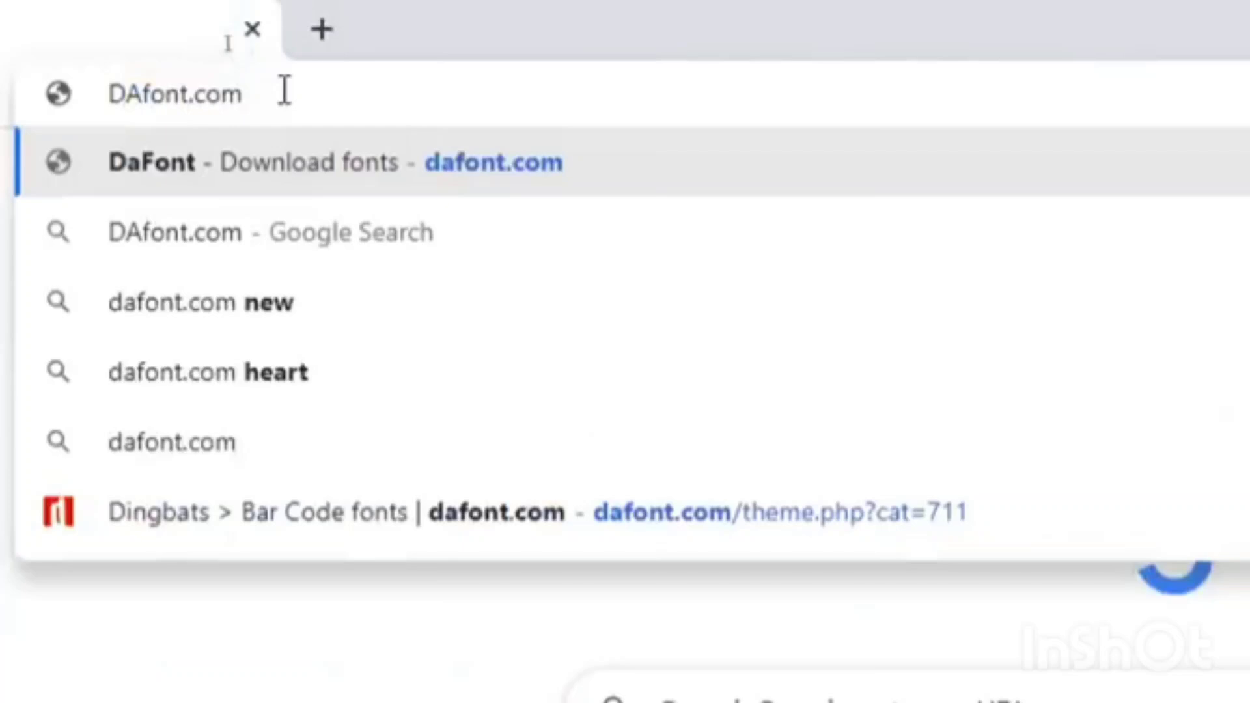
key(Return)
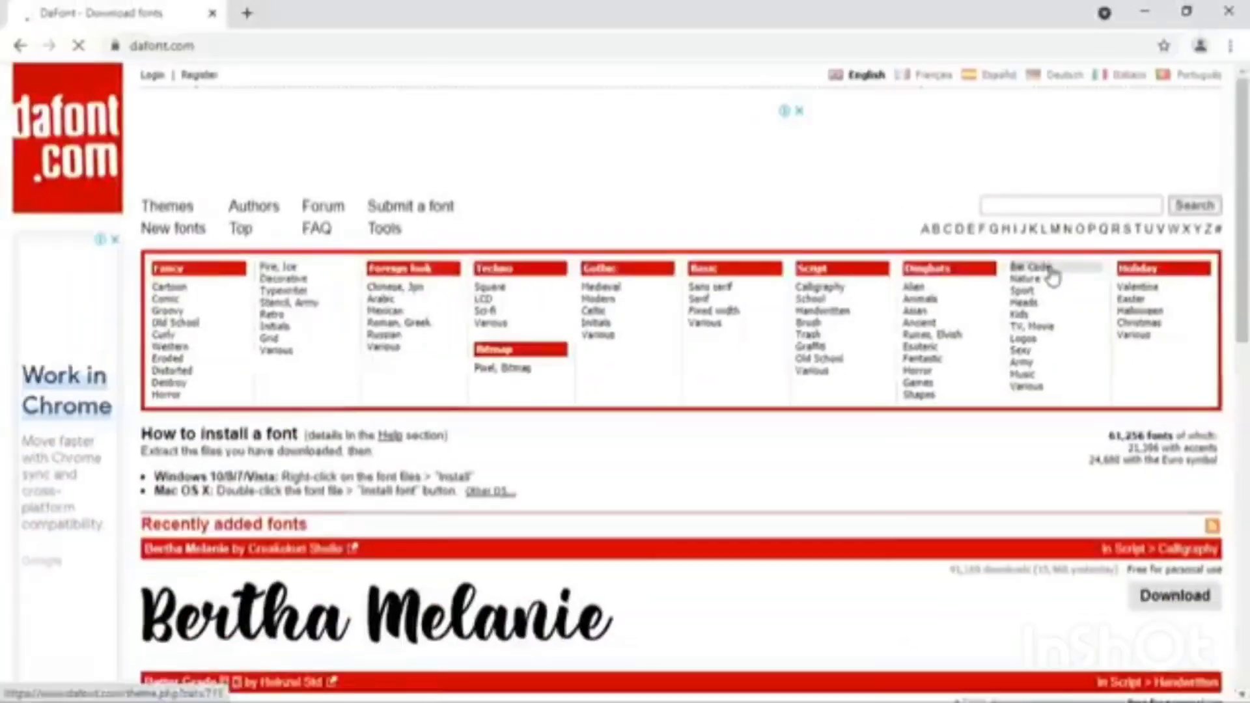
click(1015, 266)
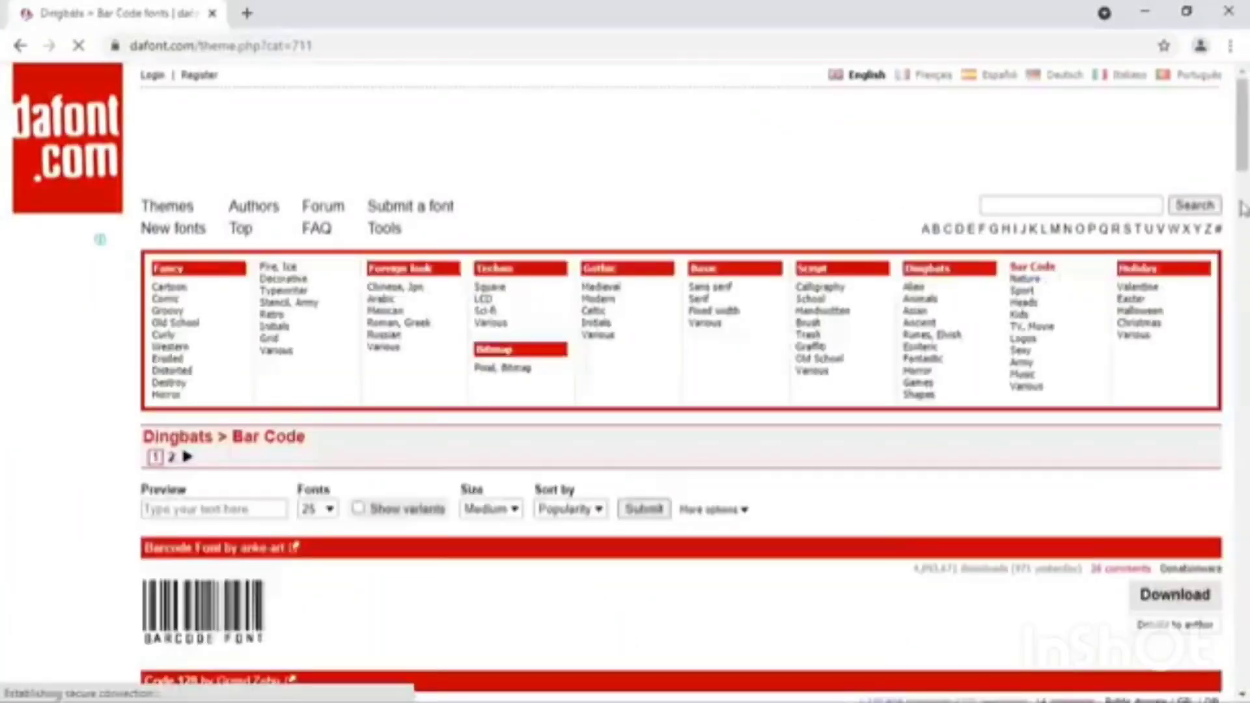
- Download the CIA Code 39 font and show the cia_code39.zip file in its folder
drag(1243, 168, 1242, 281)
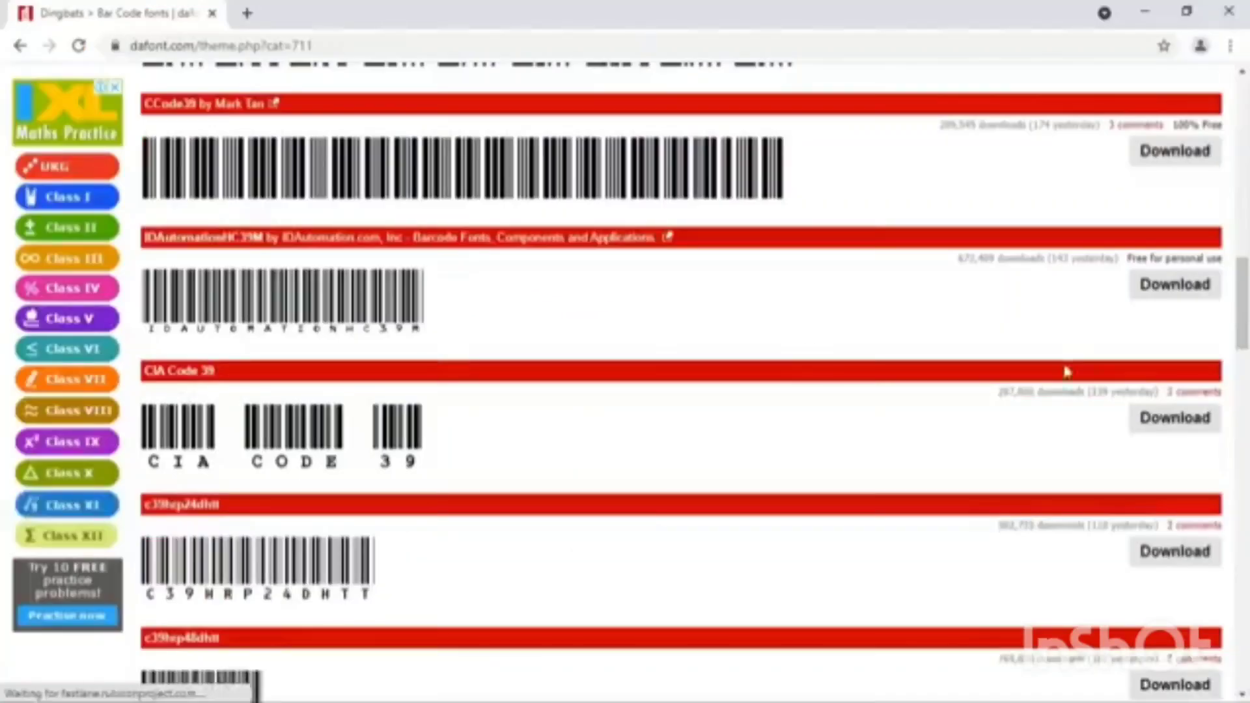
click(1159, 432)
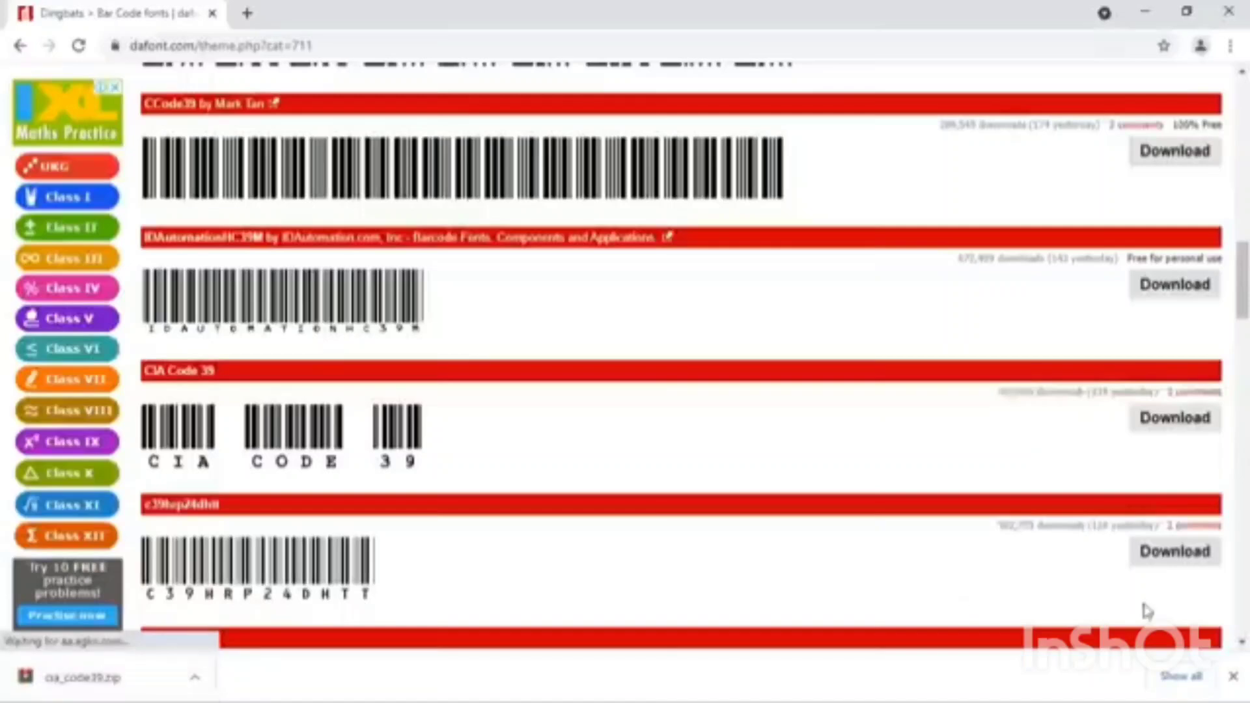
click(1171, 677)
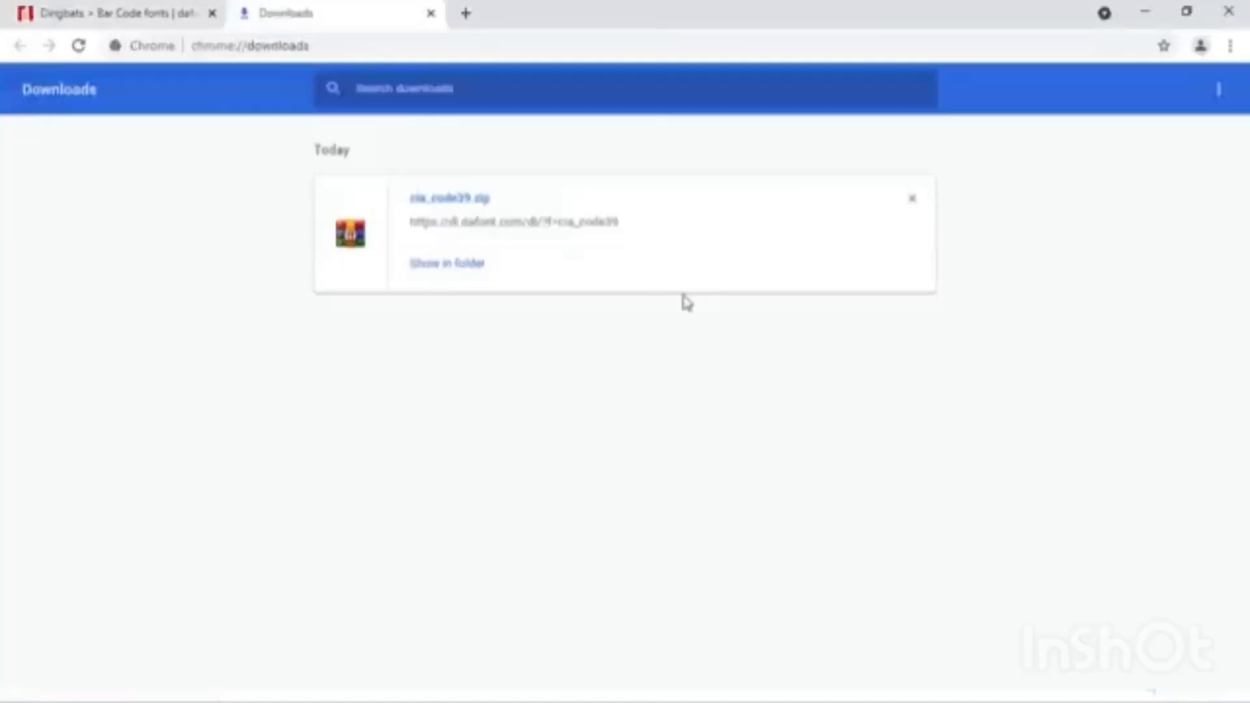
click(459, 263)
click(459, 263)
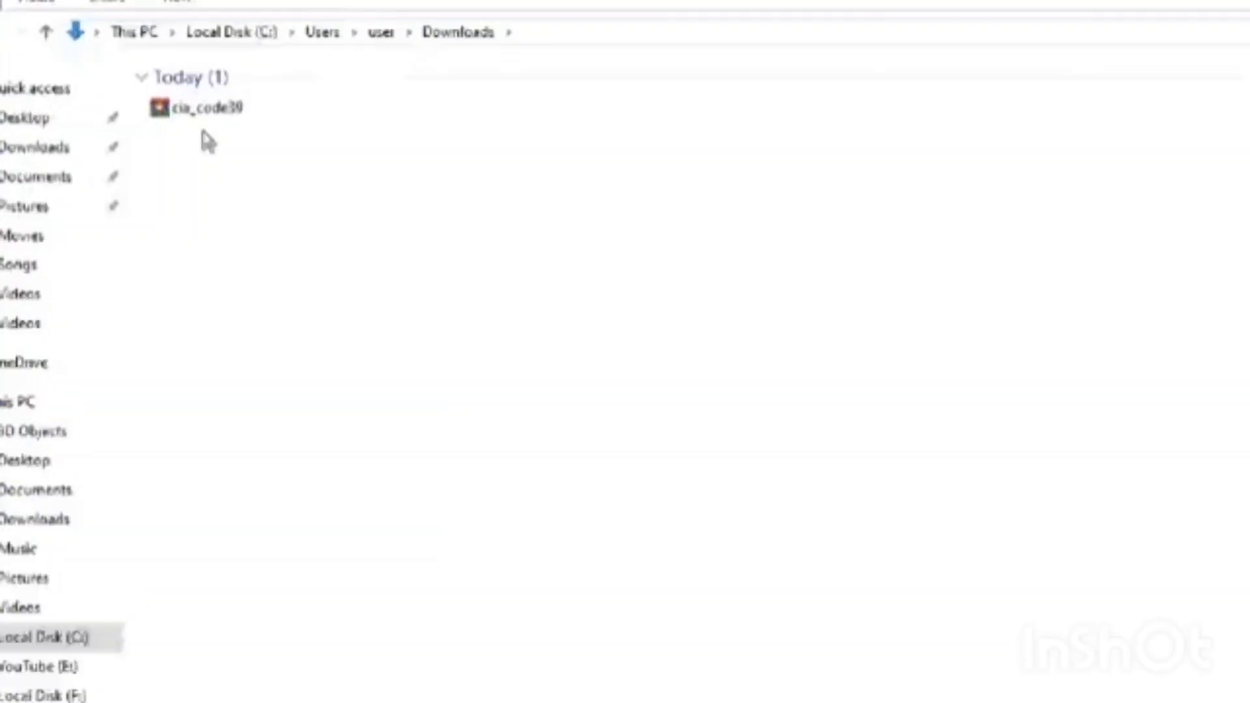
- Extract the cia_code39 archive into the Downloads folder and copy the extracted ciacode39_m font file
right_click(183, 97)
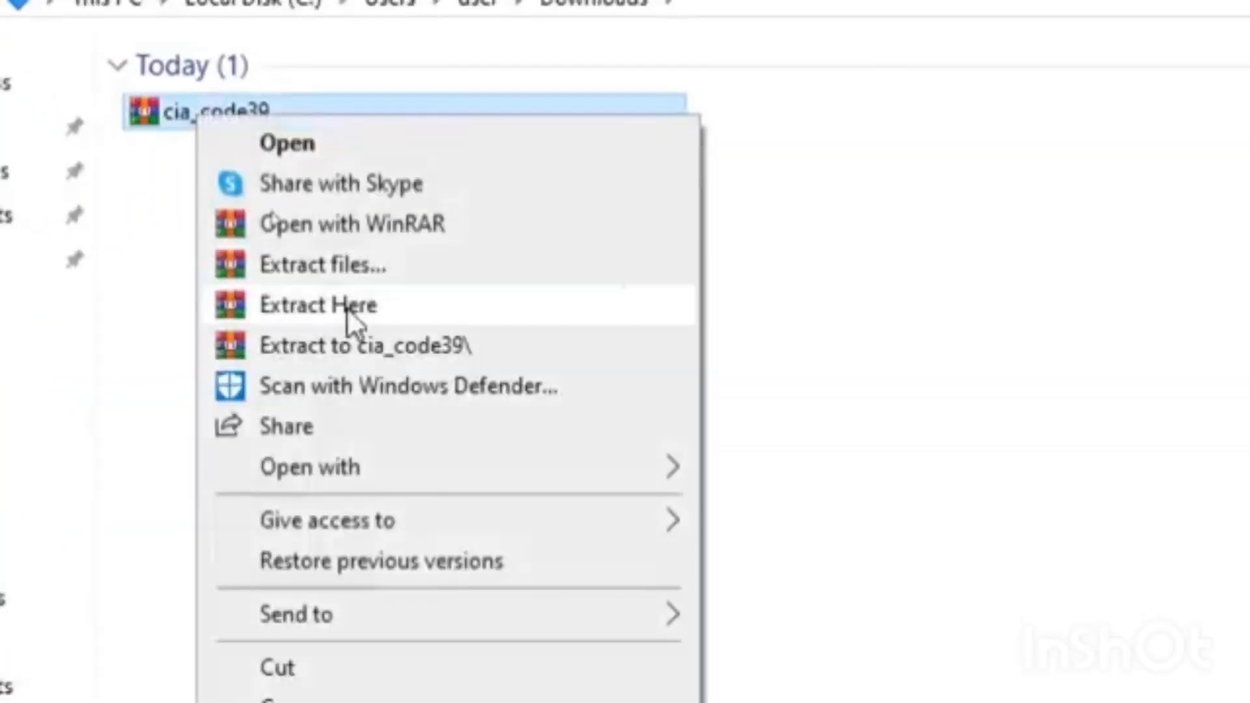
click(415, 304)
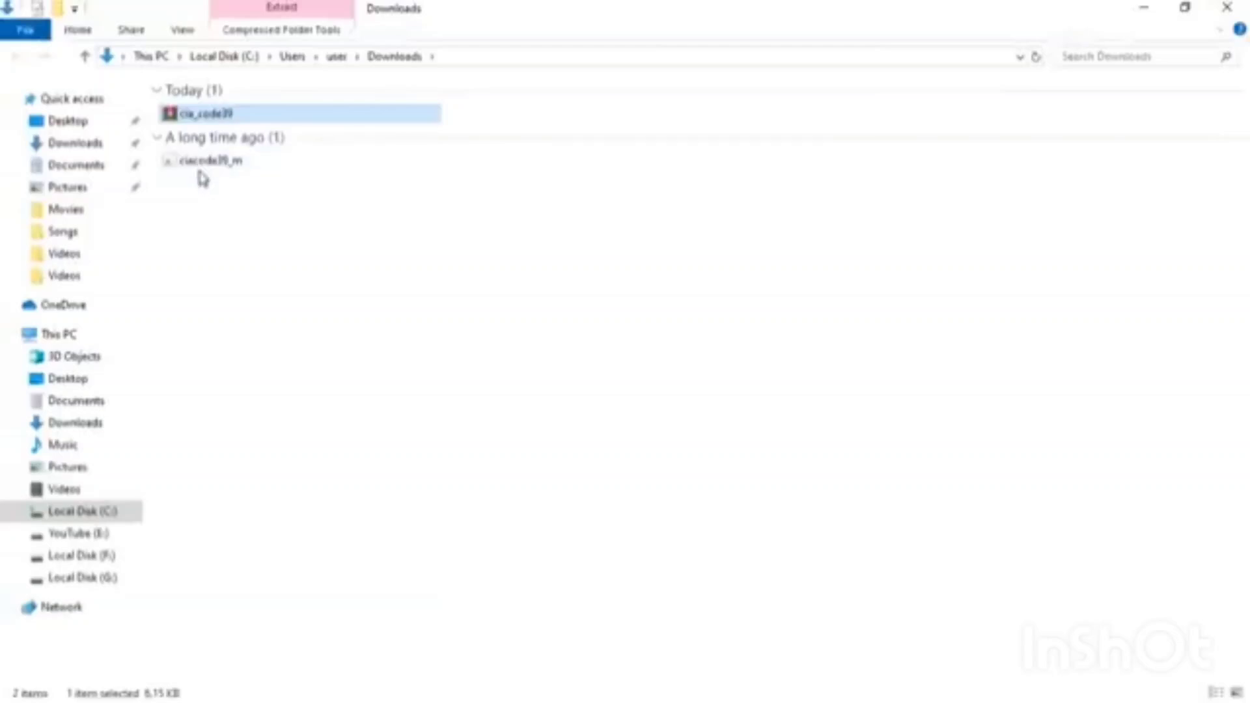
click(200, 168)
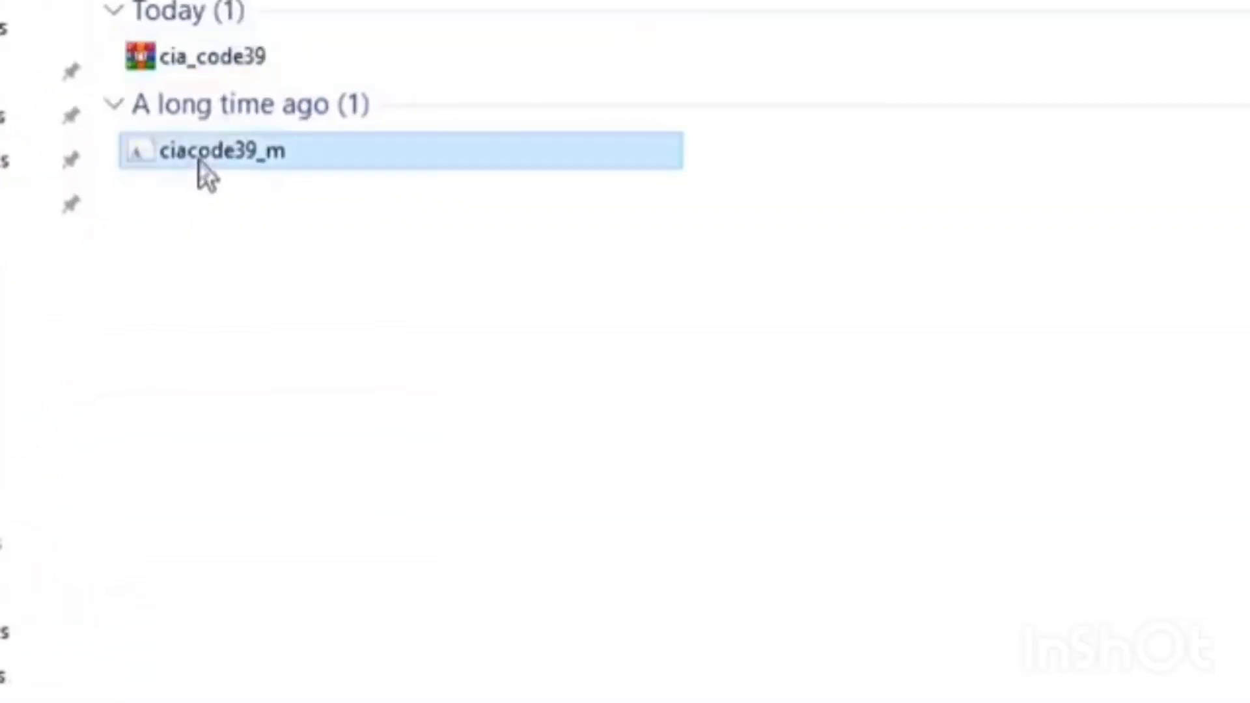
right_click(199, 158)
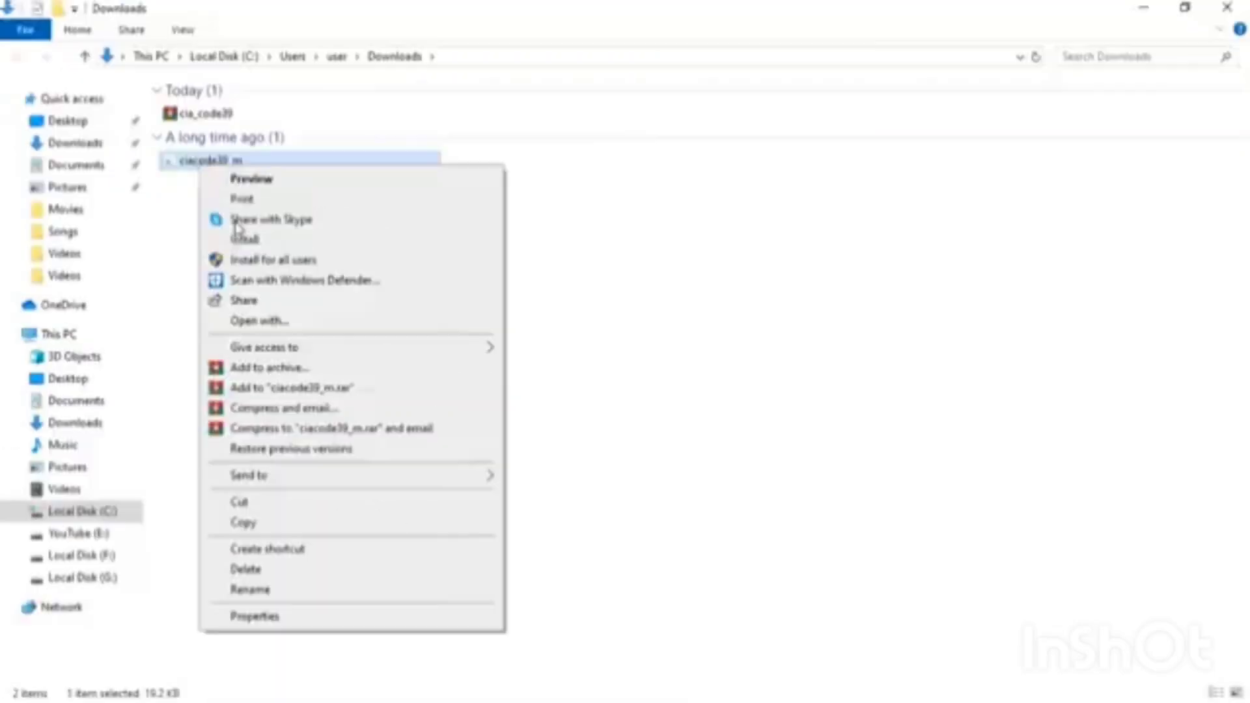
click(287, 524)
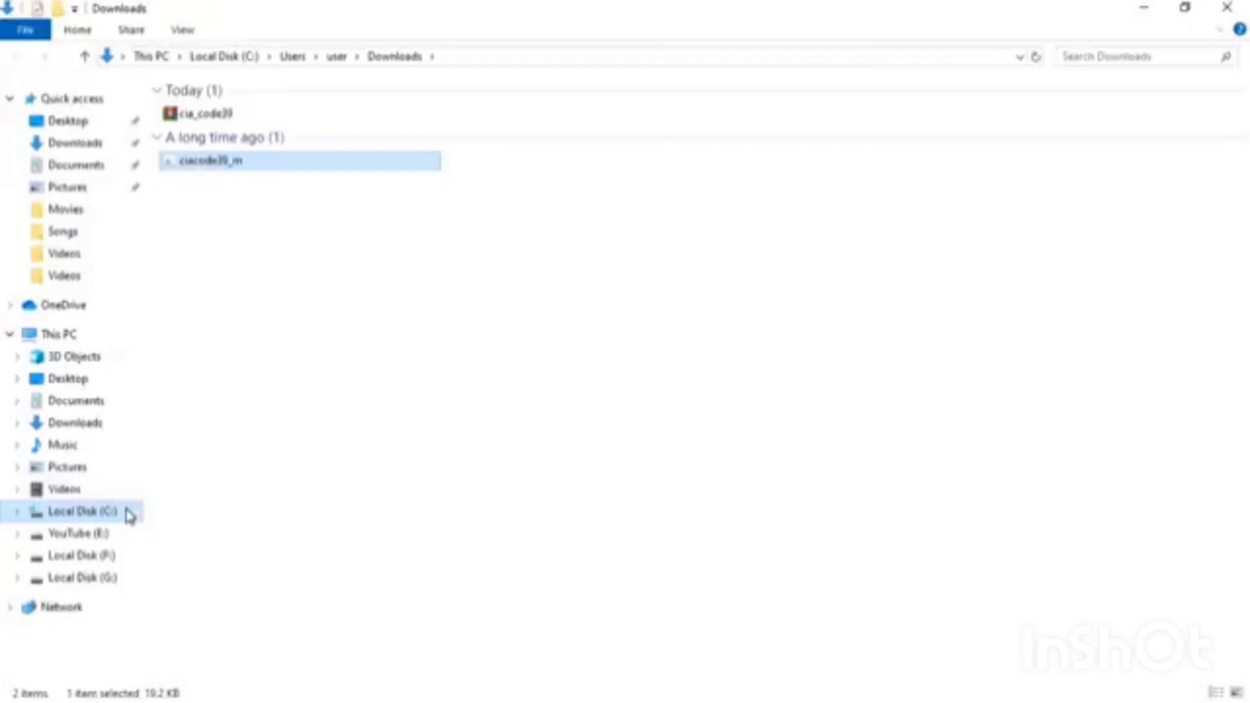
- Open the Fonts folder inside the Windows folder on Local Disk (C:)
click(125, 510)
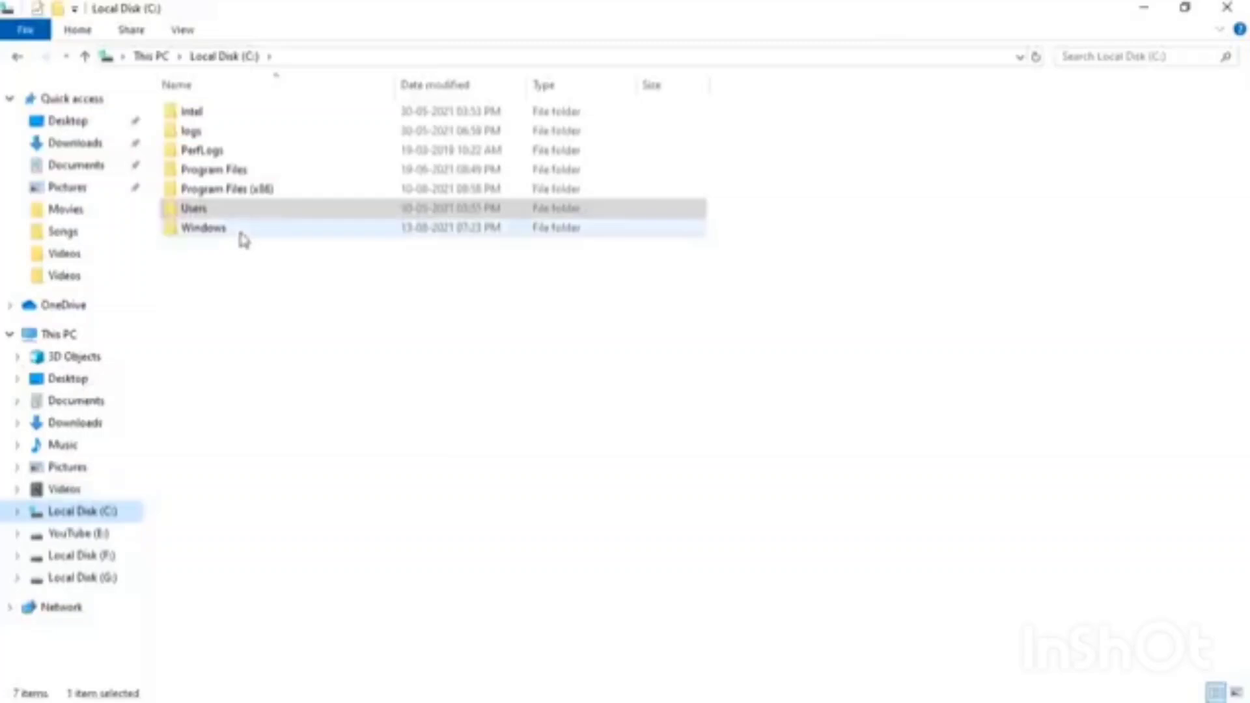
double_click(242, 235)
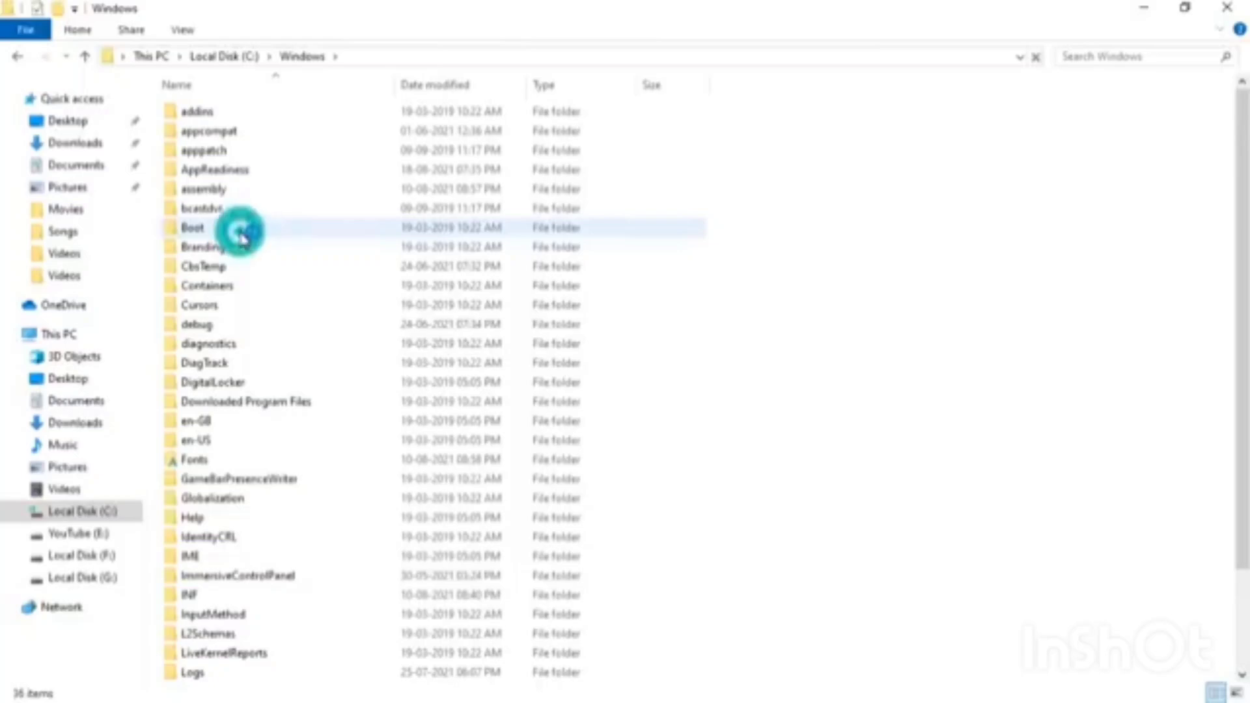
click(242, 235)
key(f)
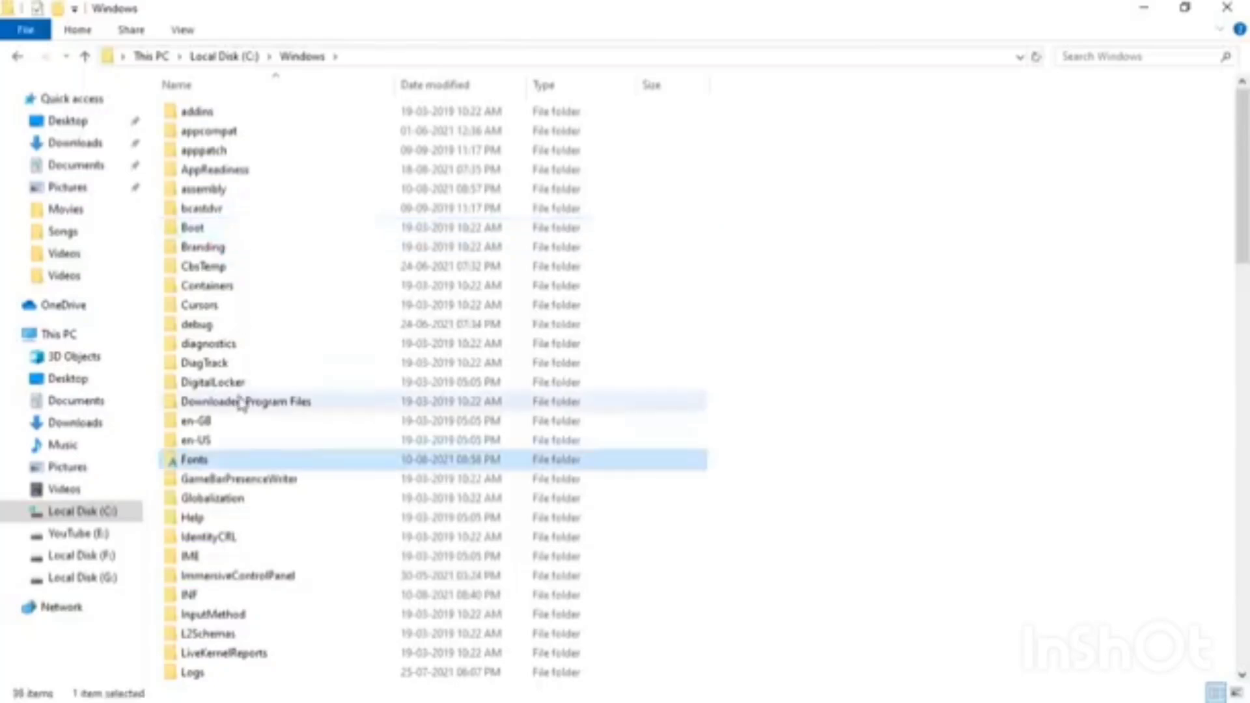
double_click(242, 462)
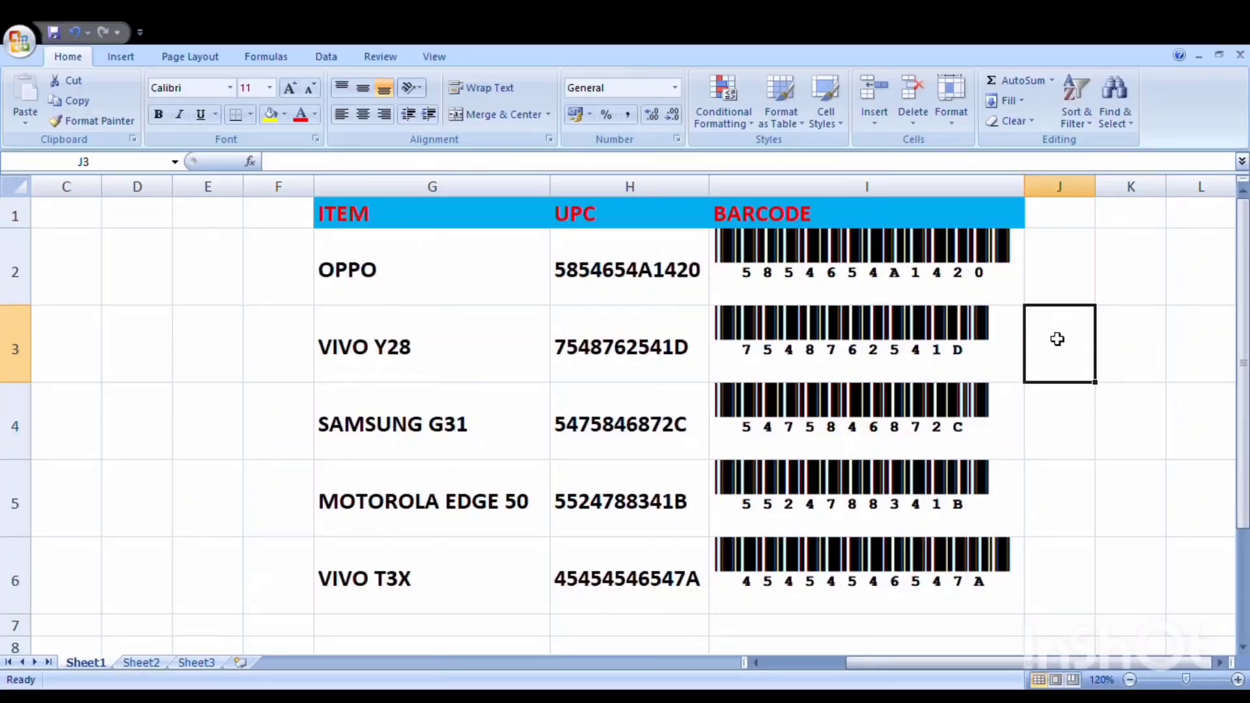
- Switch back to the Excel workbook and change the OPPO item's UPC in H2 to 58546P4A1420
click(630, 278)
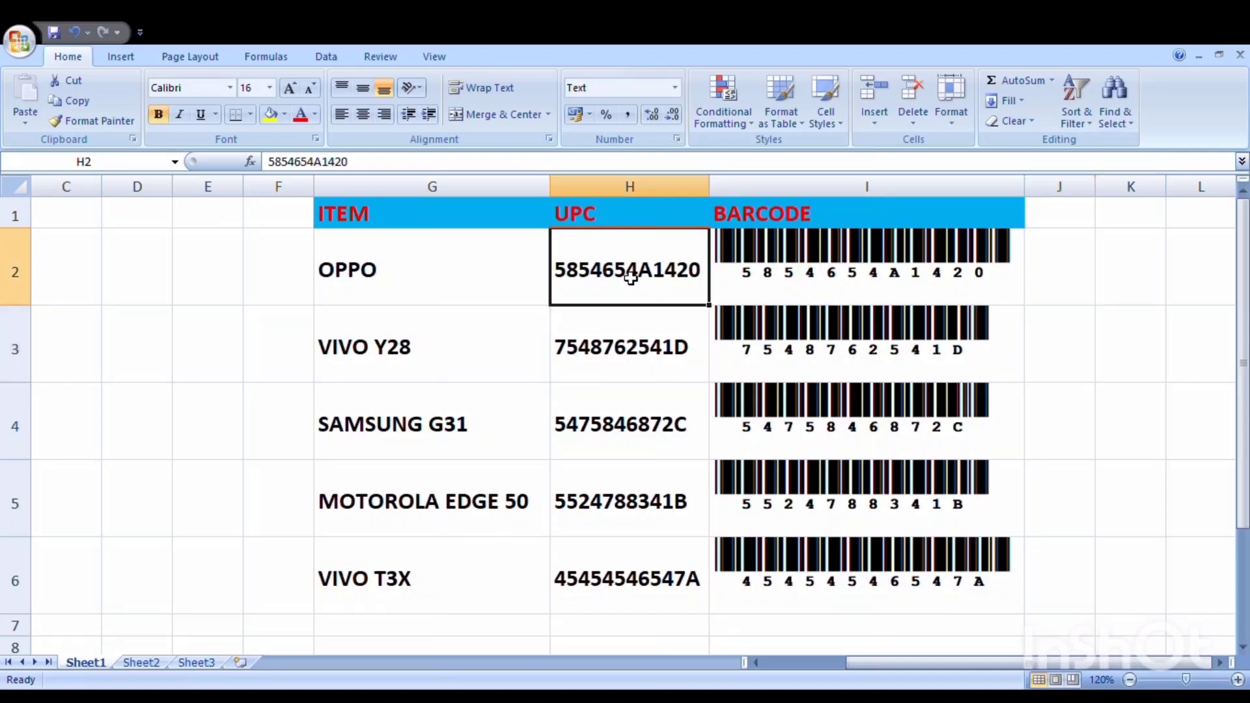
double_click(630, 278)
key(BackSpace)
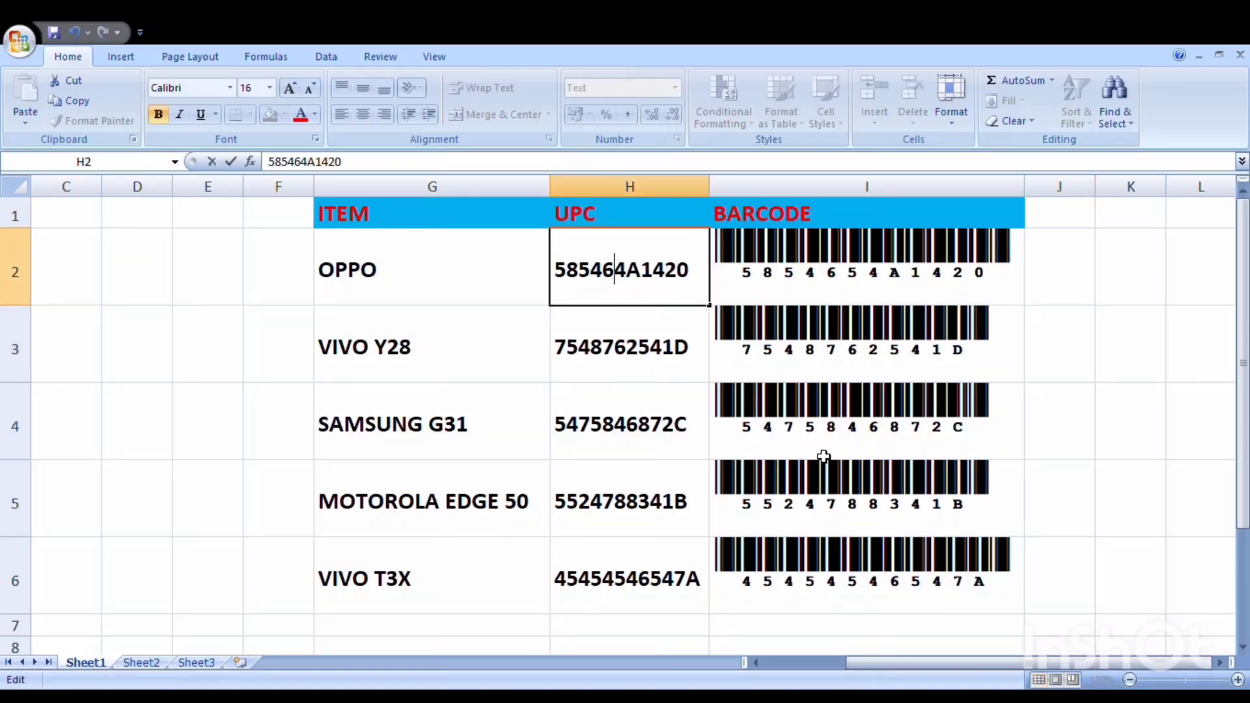
text(P)
key(Return)
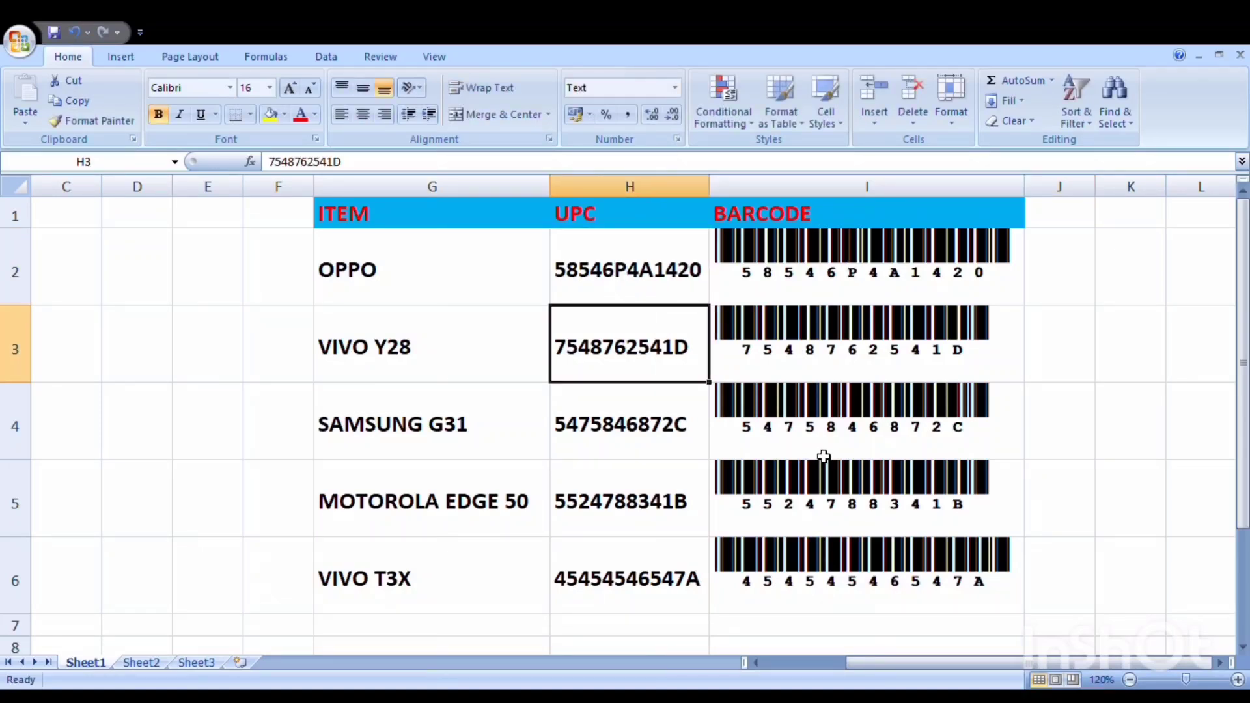
double_click(644, 354)
key(BackSpace)
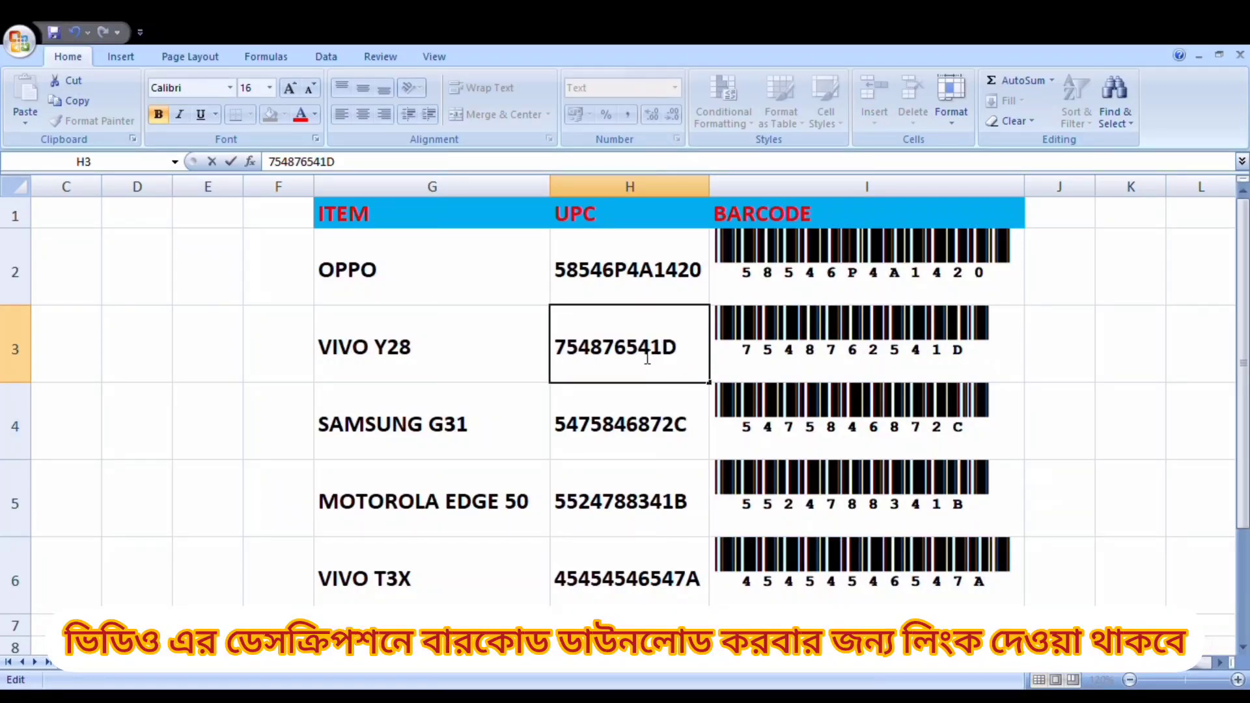
text(456)
key(Return)
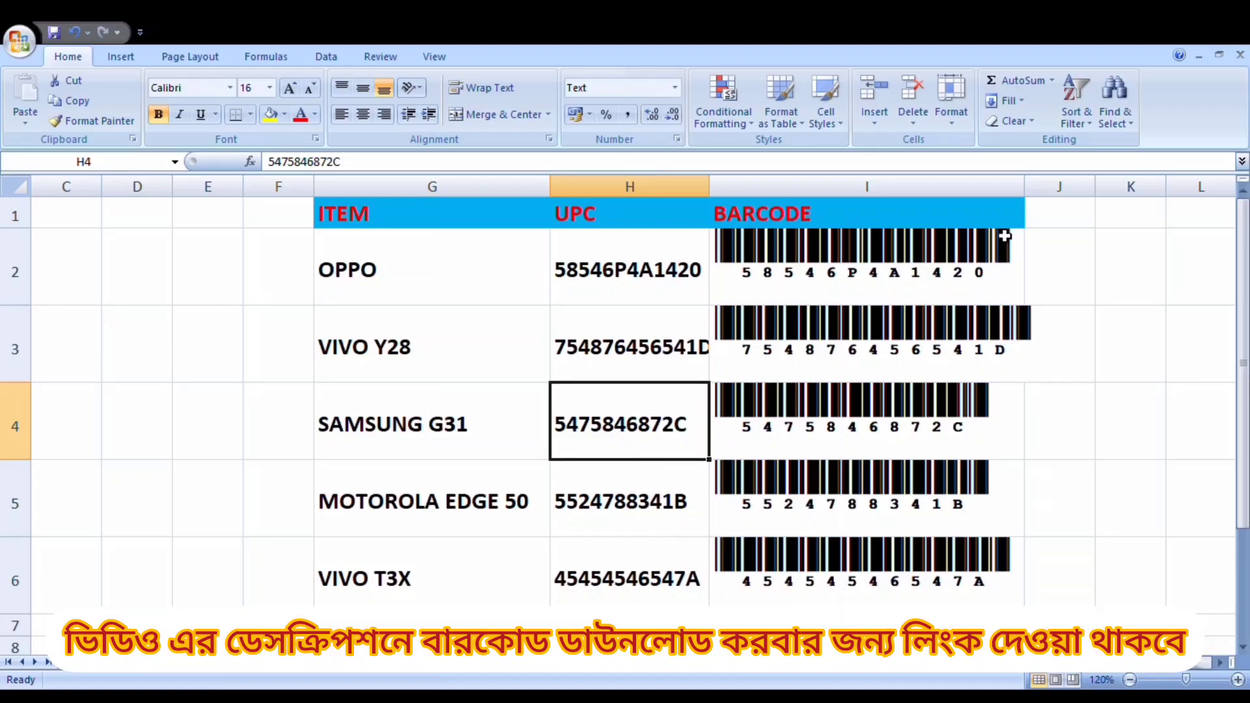
- Widen the UPC and BARCODE columns so the longer VIVO Y28 code and its barcode fit
click(1061, 402)
drag(703, 210, 724, 201)
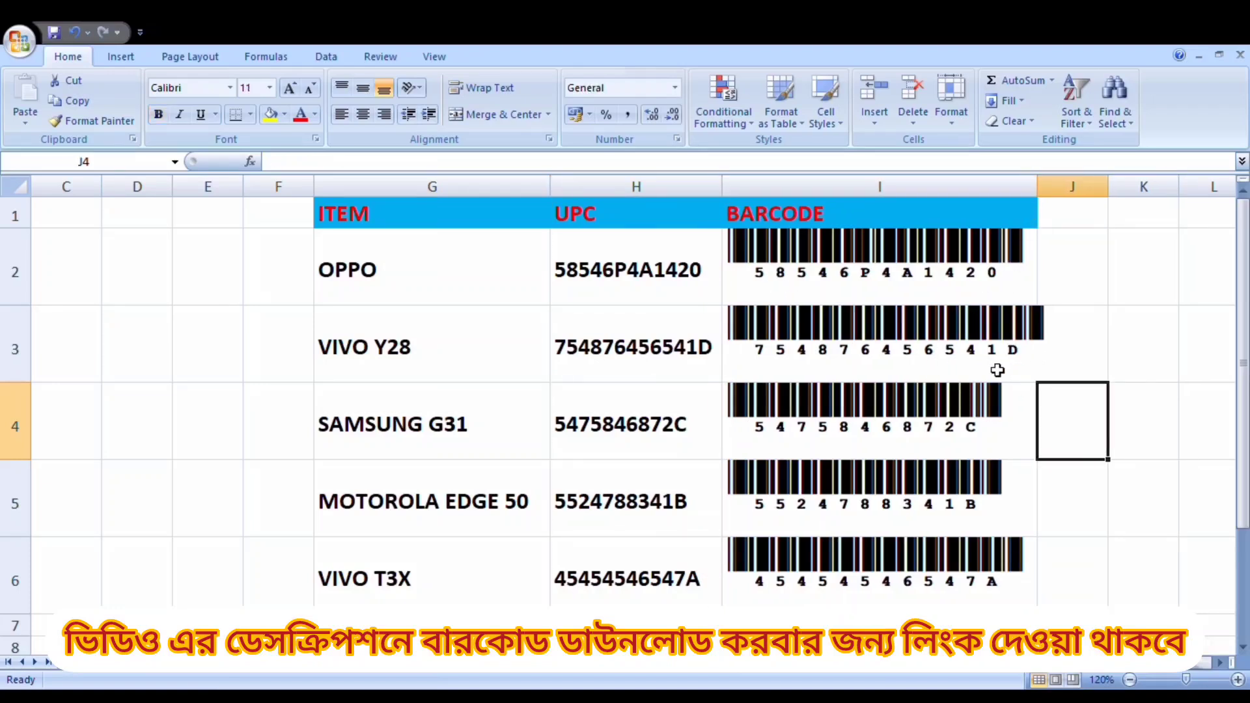
drag(1046, 191, 1059, 190)
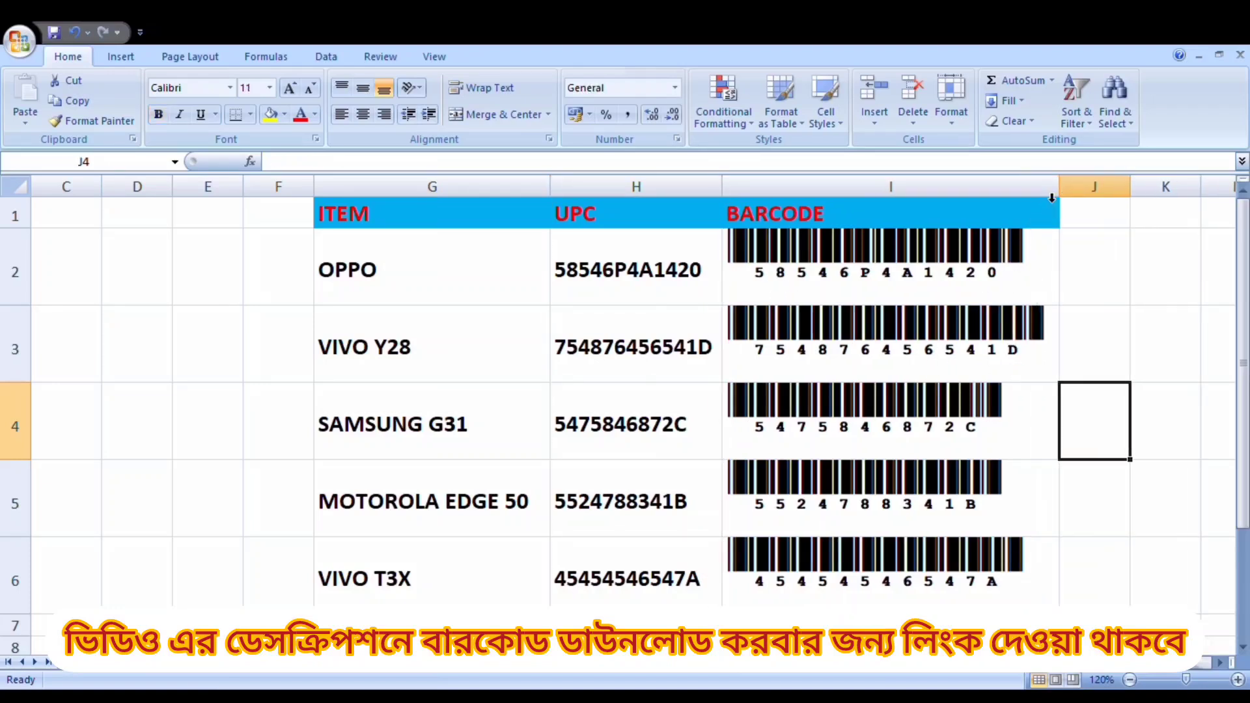